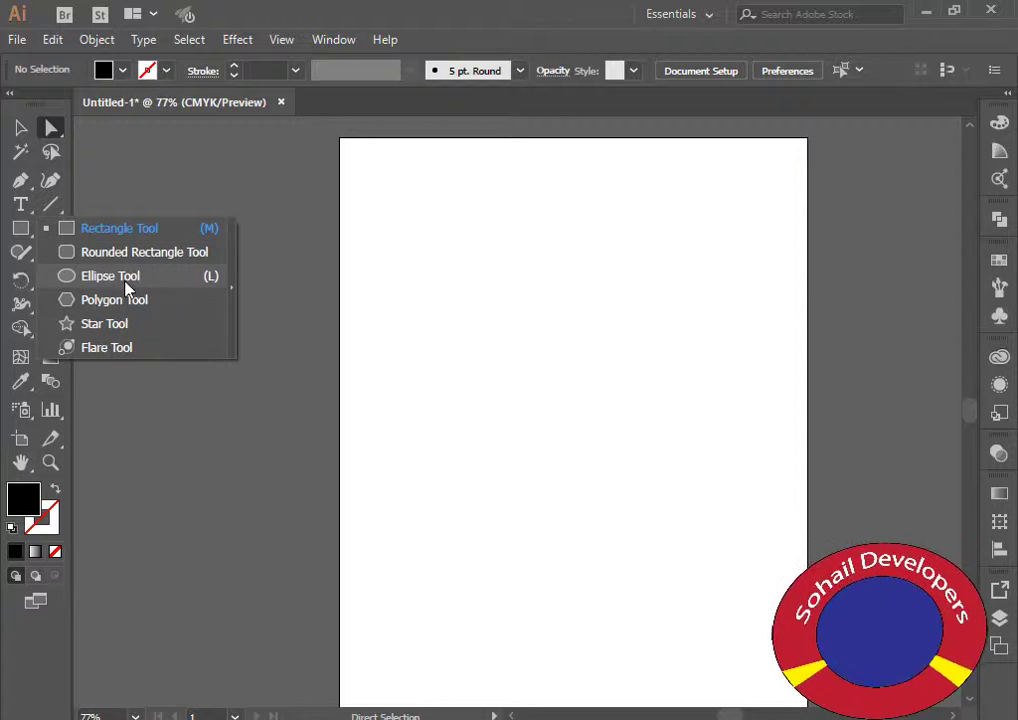
# Draw a black circle in the upper half of the artboard and move it up near the page's top edge.
pyautogui.click(129, 270)
pyautogui.moveTo(477, 272); pyautogui.dragTo(644, 429)
pyautogui.moveTo(568, 360); pyautogui.dragTo(556, 283)
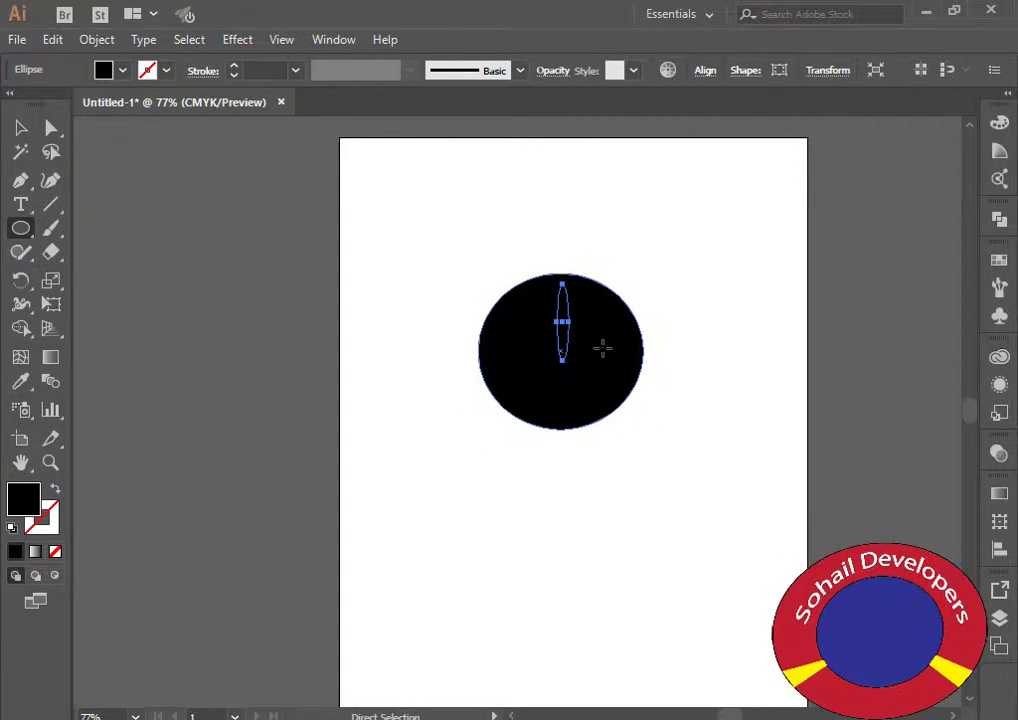
pyautogui.hotkey('ctrl', 'z')
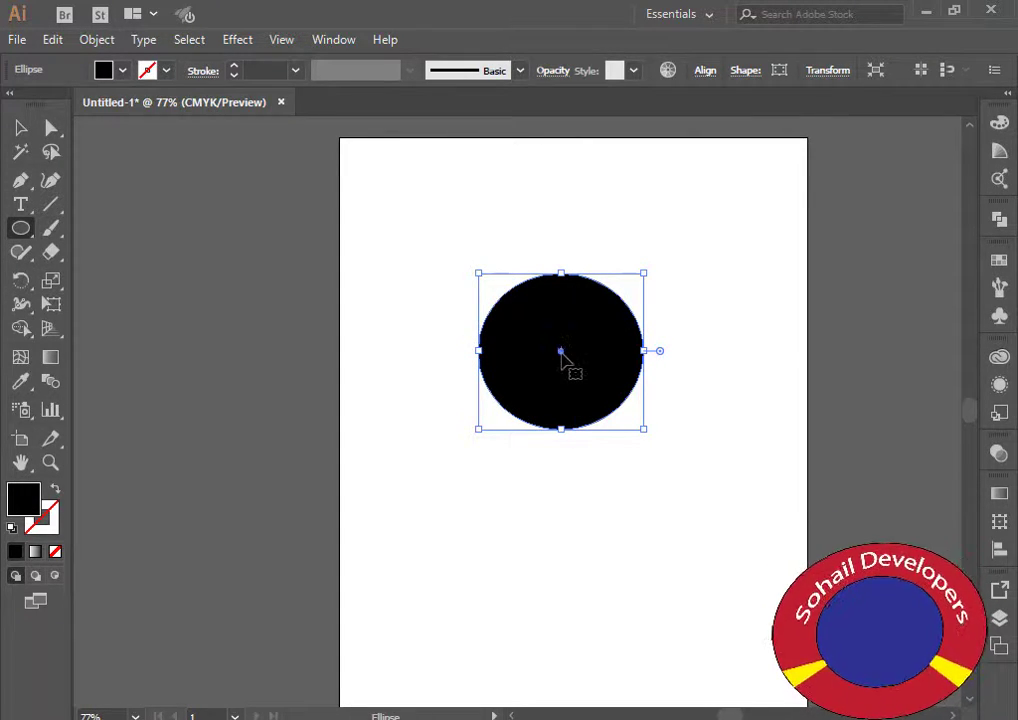
pyautogui.moveTo(561, 351); pyautogui.dragTo(567, 268)
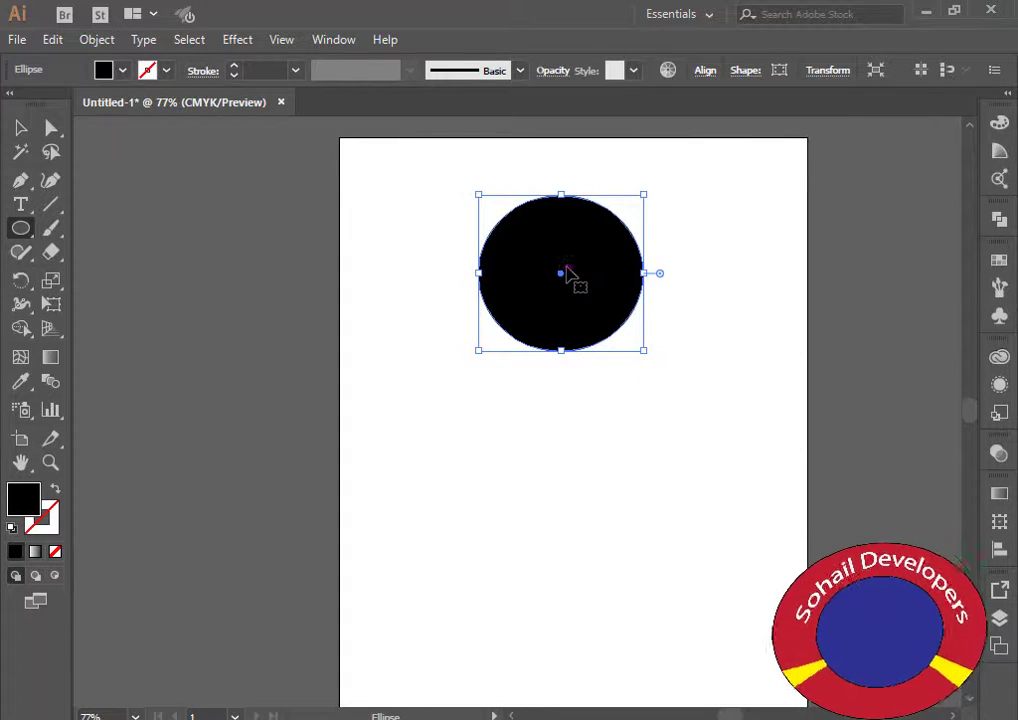
# Draw a black rectangle, narrower than the circle, overlapping the circle's lower edge and nudge it slightly down to form the bulb's neck.
pyautogui.moveTo(22, 228); pyautogui.dragTo(85, 228)
pyautogui.moveTo(525, 297); pyautogui.dragTo(598, 376)
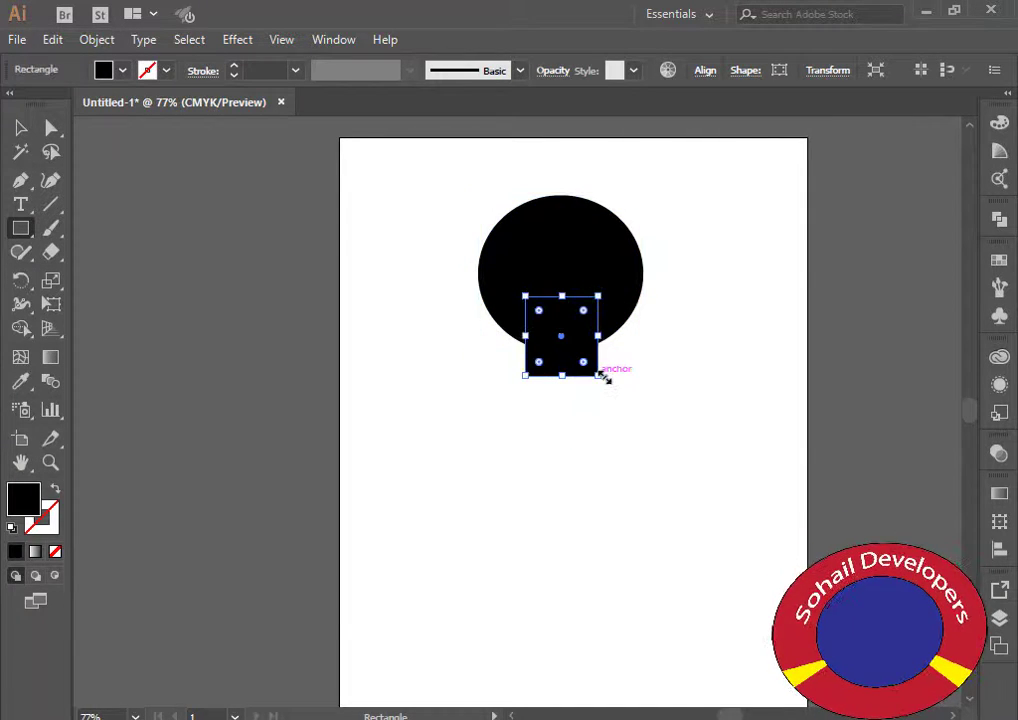
pyautogui.press('Down')
pyautogui.press('Down')
pyautogui.press('Down')
pyautogui.press('Down')
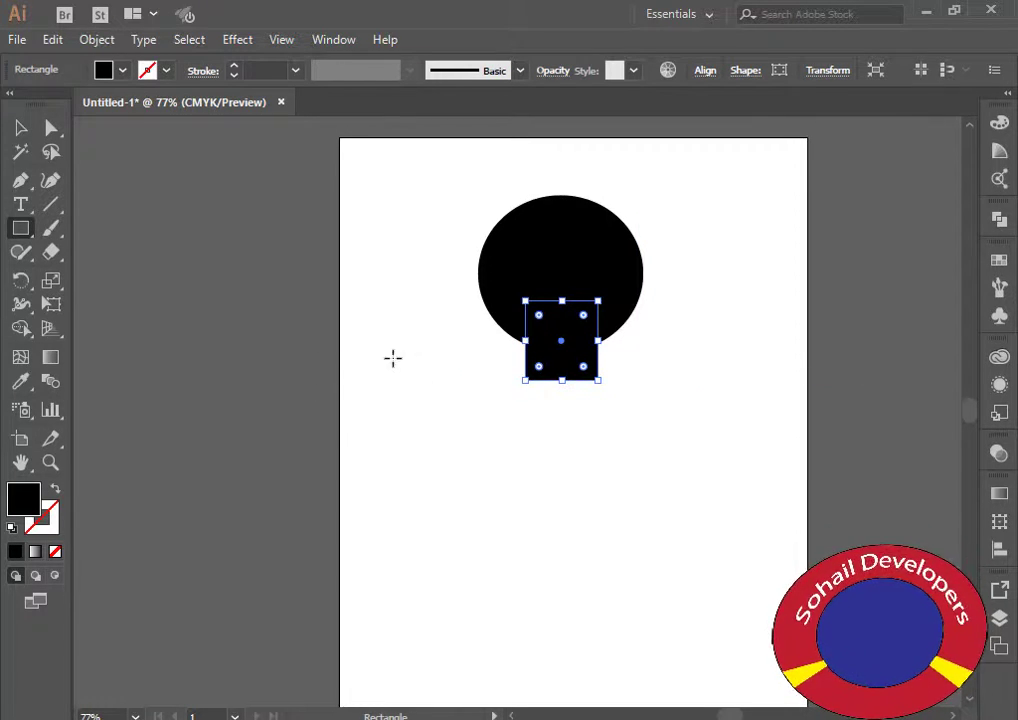
# Merge the circle and the rectangle into one bulb shape with the Shape Builder tool.
pyautogui.click(20, 357)
pyautogui.click(21, 128)
pyautogui.moveTo(423, 205); pyautogui.dragTo(673, 448)
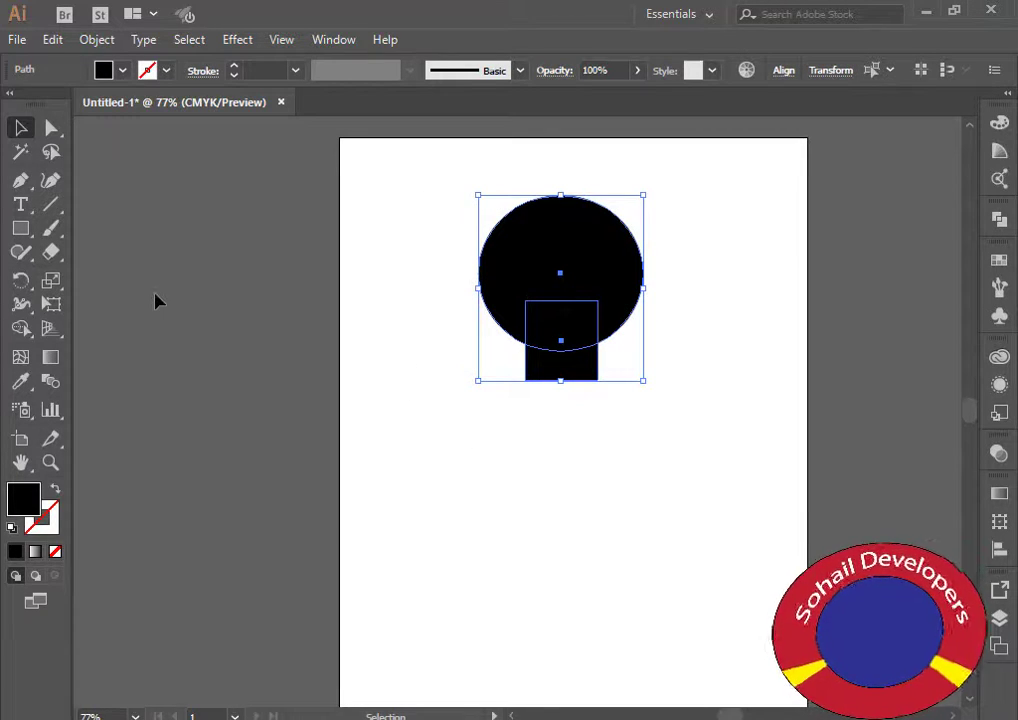
pyautogui.click(21, 330)
pyautogui.moveTo(561, 239); pyautogui.dragTo(557, 385)
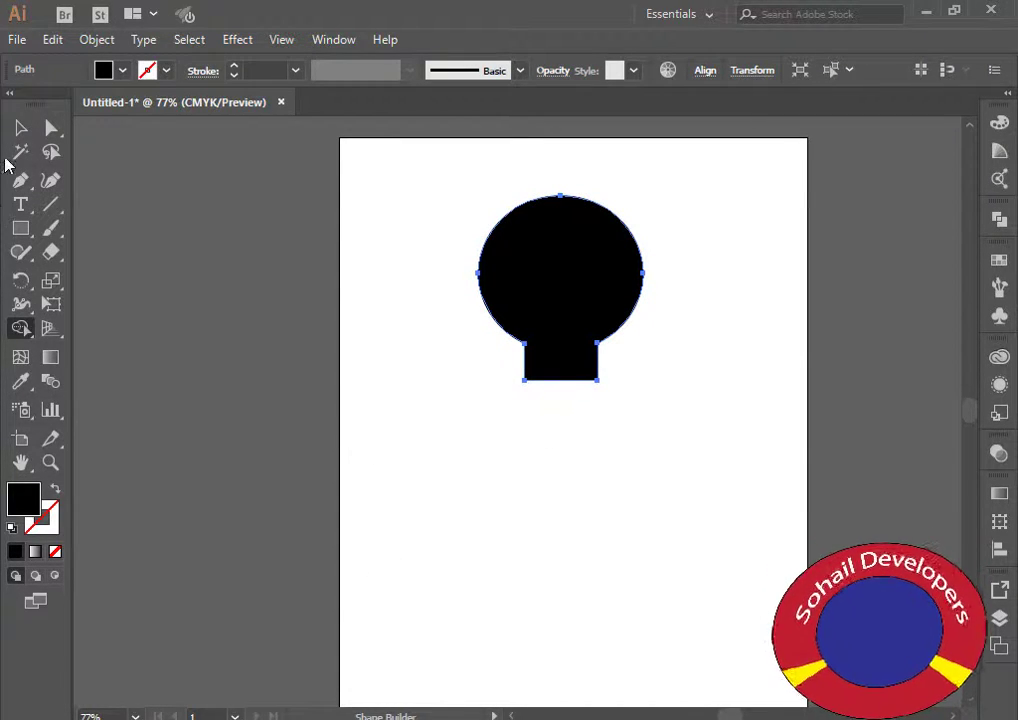
# Slightly round the corners of the bulb's neck, both at its base and where it meets the circle.
pyautogui.click(51, 127)
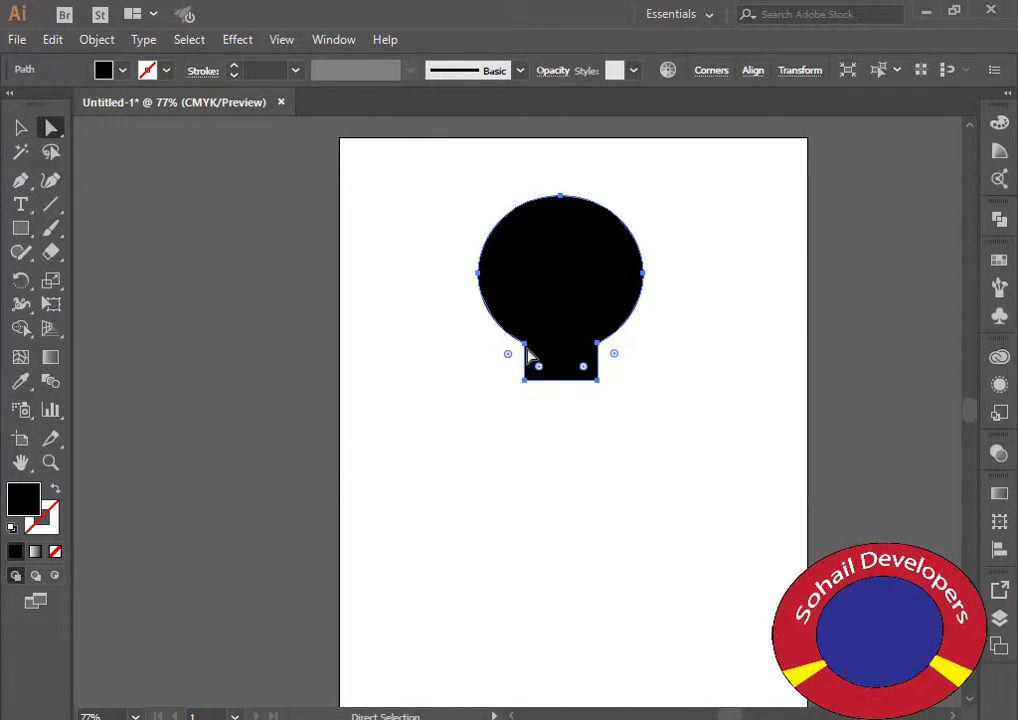
pyautogui.moveTo(508, 361); pyautogui.dragTo(504, 366)
pyautogui.moveTo(577, 362); pyautogui.dragTo(578, 420)
pyautogui.click(548, 458)
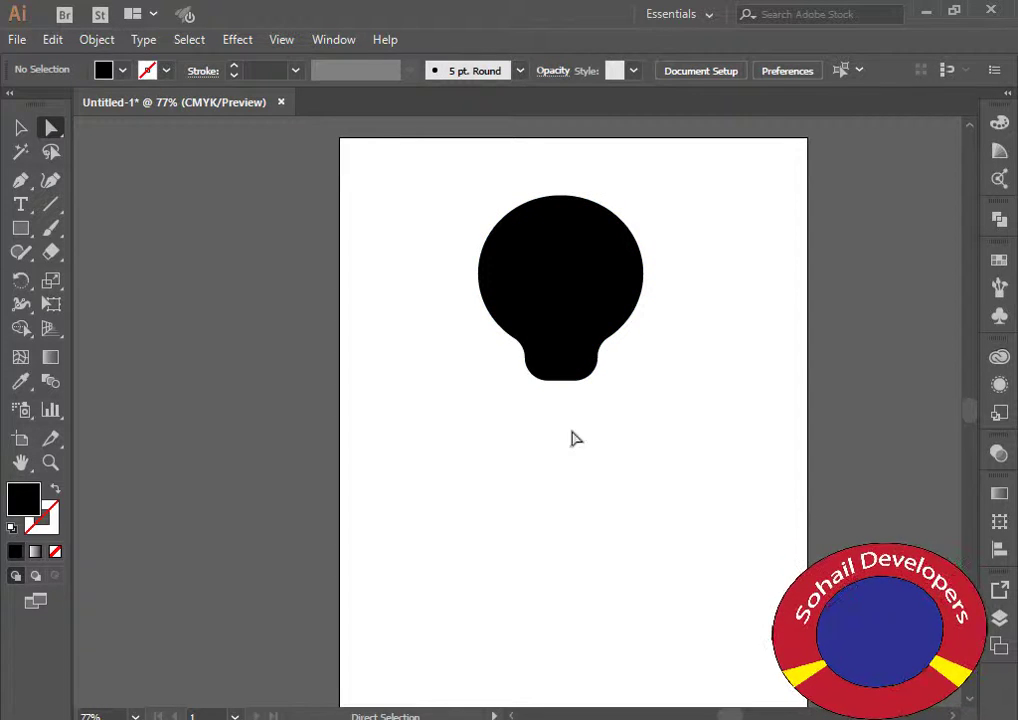
pyautogui.click(567, 364)
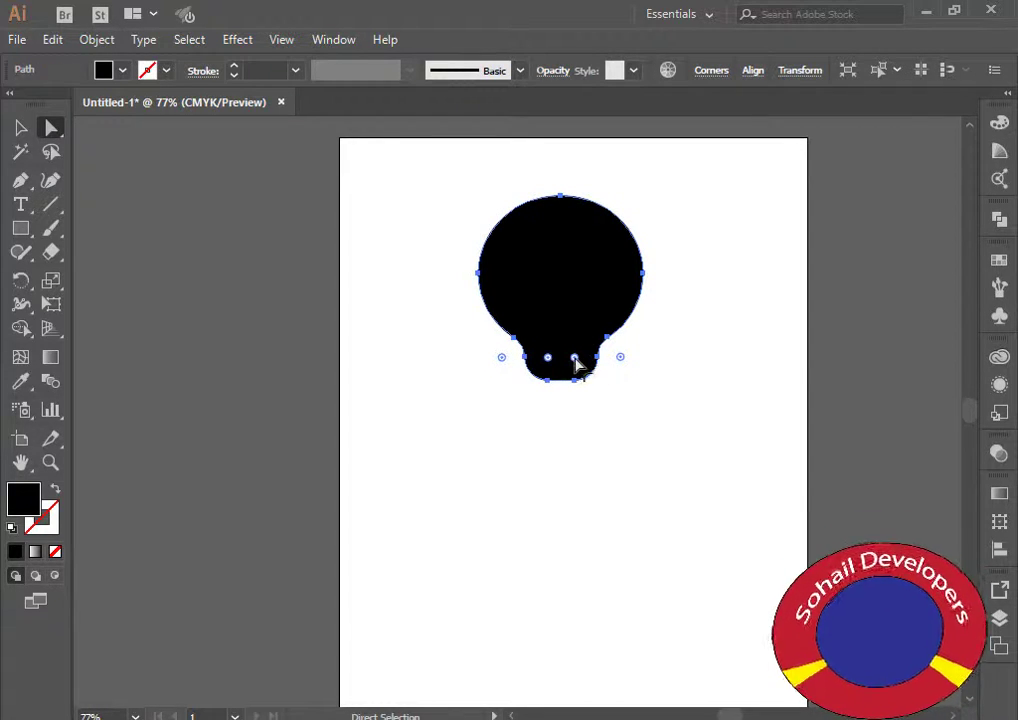
pyautogui.moveTo(577, 365); pyautogui.dragTo(537, 424)
pyautogui.click(596, 423)
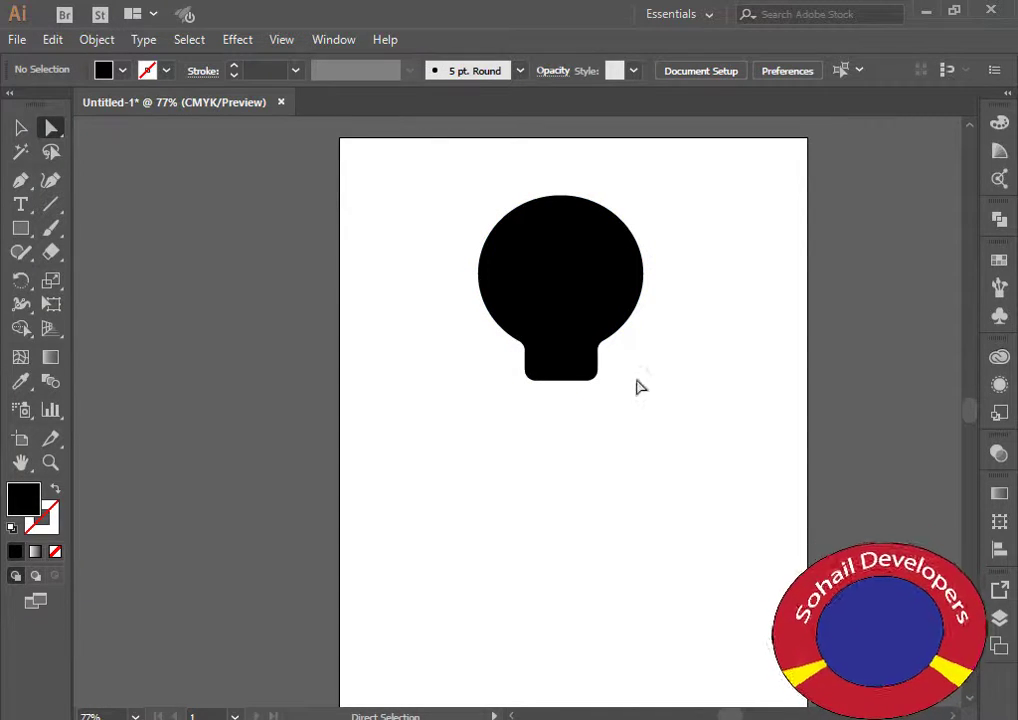
# Draw a thin rounded rectangle bar just below the bulb's neck and place a copy of it straight beneath.
pyautogui.moveTo(25, 235); pyautogui.dragTo(125, 252)
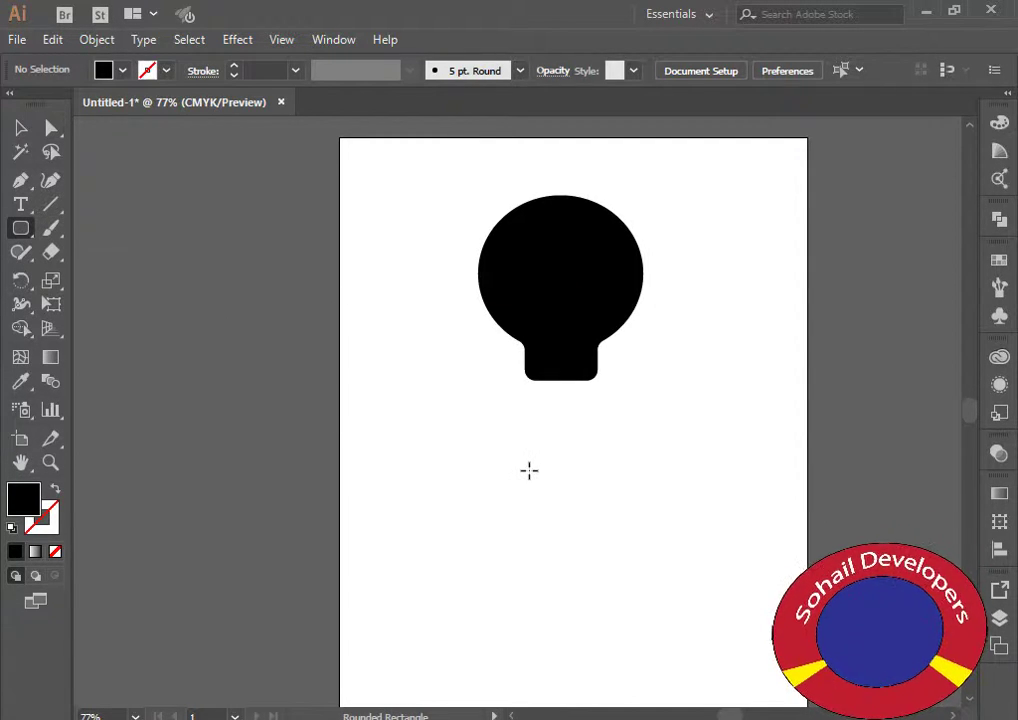
pyautogui.moveTo(531, 397); pyautogui.dragTo(596, 404)
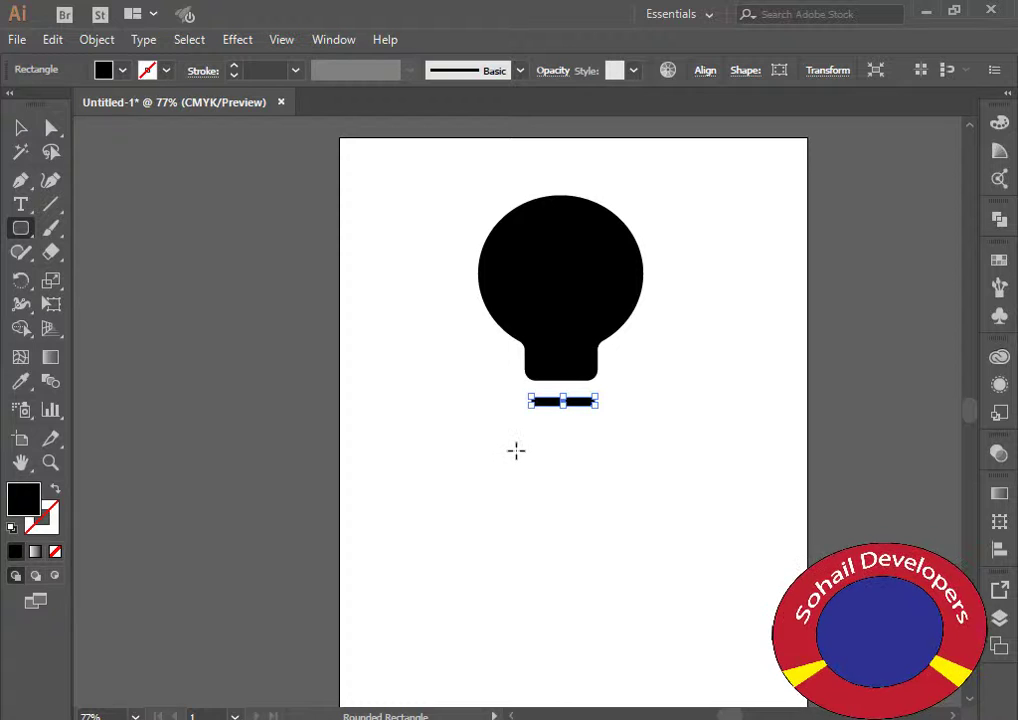
pyautogui.press('ctrl')
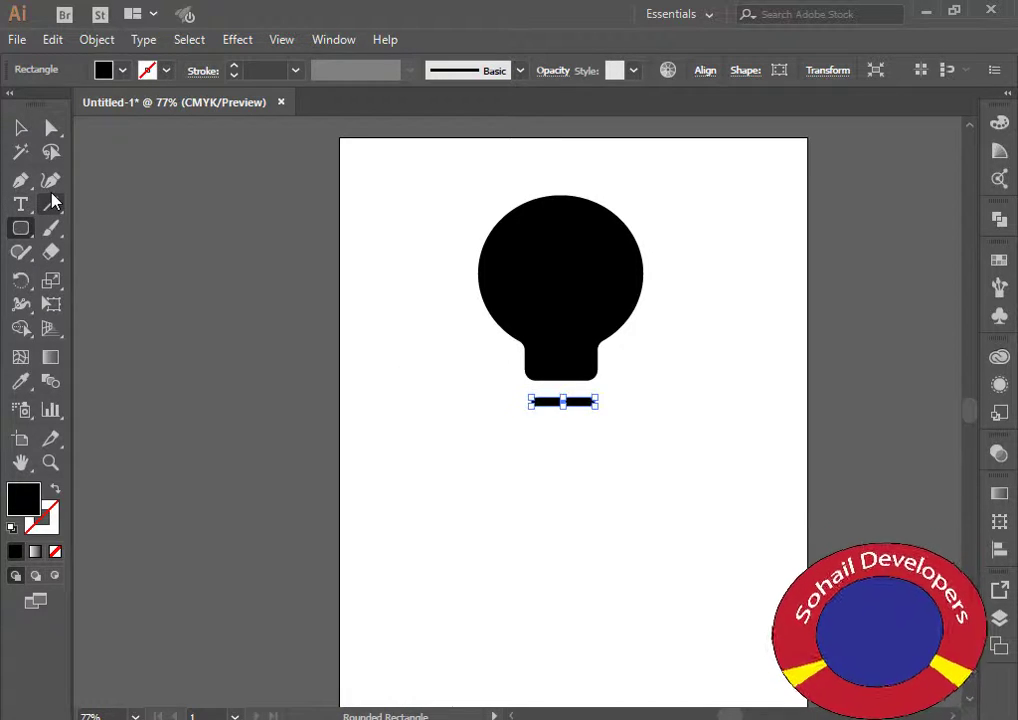
pyautogui.press('Down')
pyautogui.press('Down')
pyautogui.press('Down')
pyautogui.press('Down')
pyautogui.press('Down')
pyautogui.press('Down')
pyautogui.press('Down')
pyautogui.press('Down')
pyautogui.press('Down')
pyautogui.press('Down')
pyautogui.press('Down')
pyautogui.press('Down')
pyautogui.press('Down')
pyautogui.press('Down')
pyautogui.press('Down')
pyautogui.press('Down')
pyautogui.press('Down')
pyautogui.press('Down')
pyautogui.press('Down')
pyautogui.press('Down')
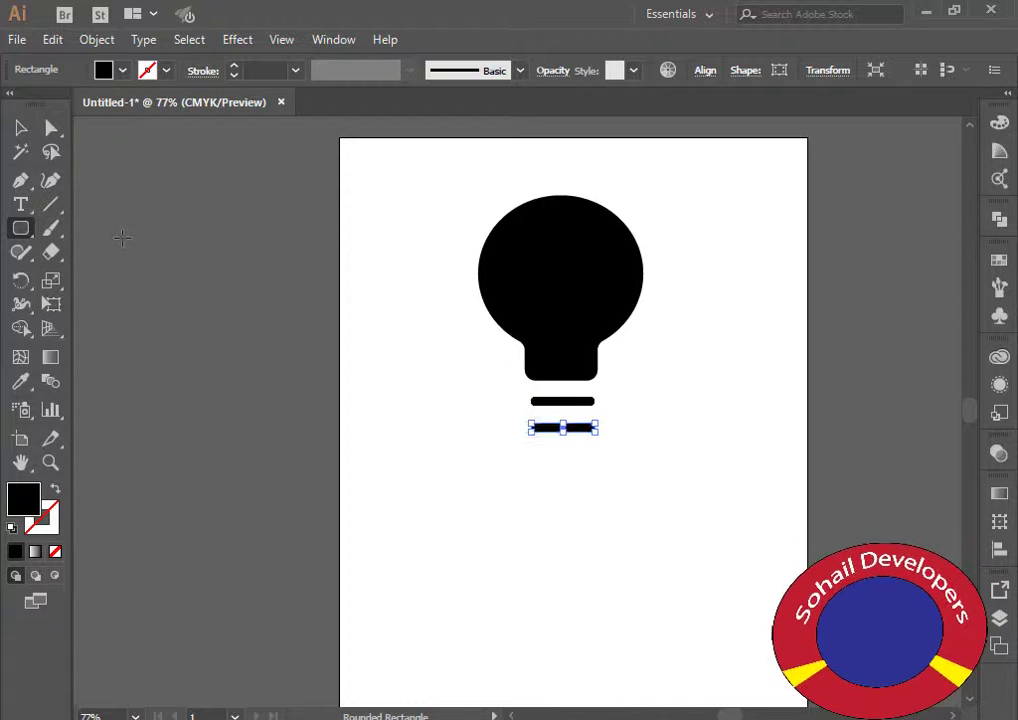
# Copy the upper bar straight down to make a third bar below the other two.
pyautogui.click(20, 128)
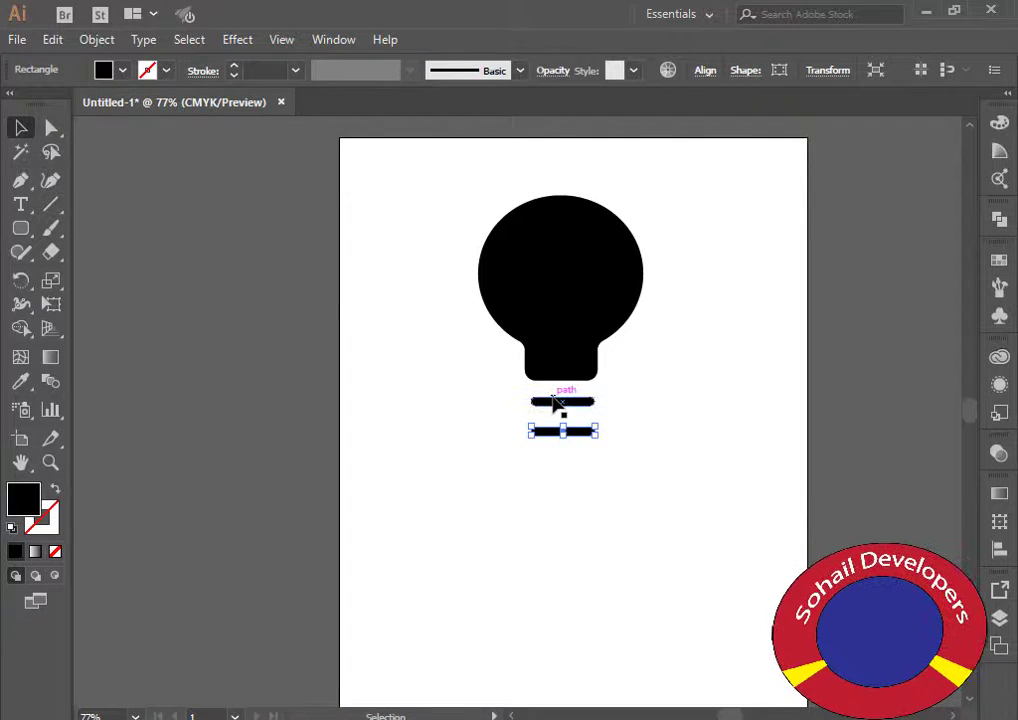
pyautogui.moveTo(557, 406); pyautogui.dragTo(551, 458)
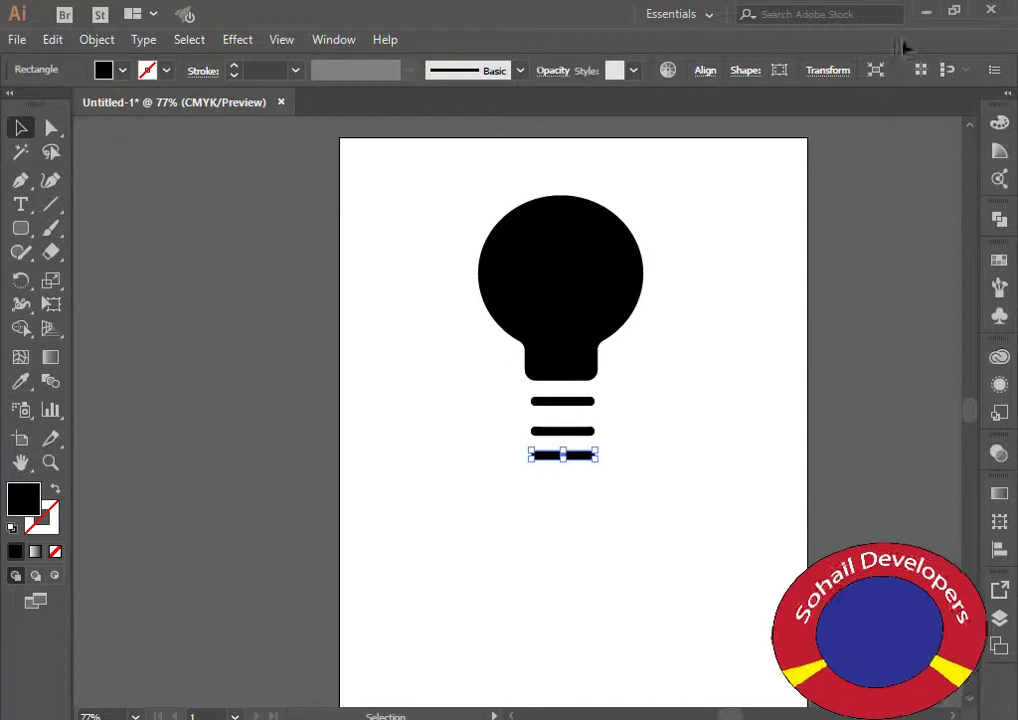
pyautogui.click(781, 315)
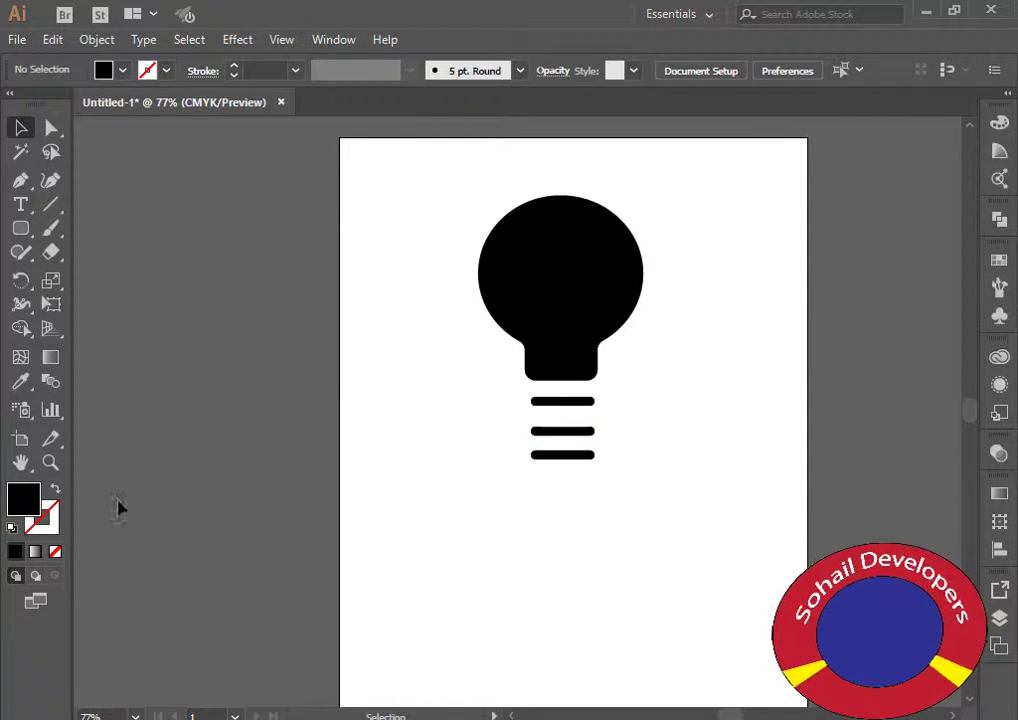
# Draw a small black circle, slightly wider than the bars, below the lowest bar.
pyautogui.click(30, 236)
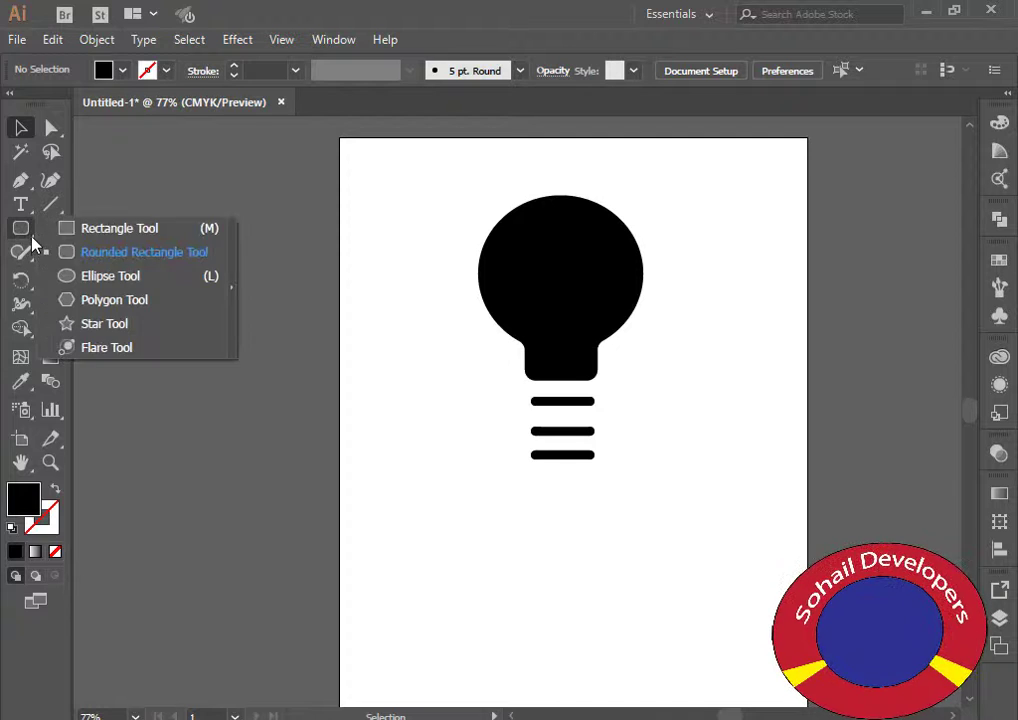
pyautogui.click(88, 275)
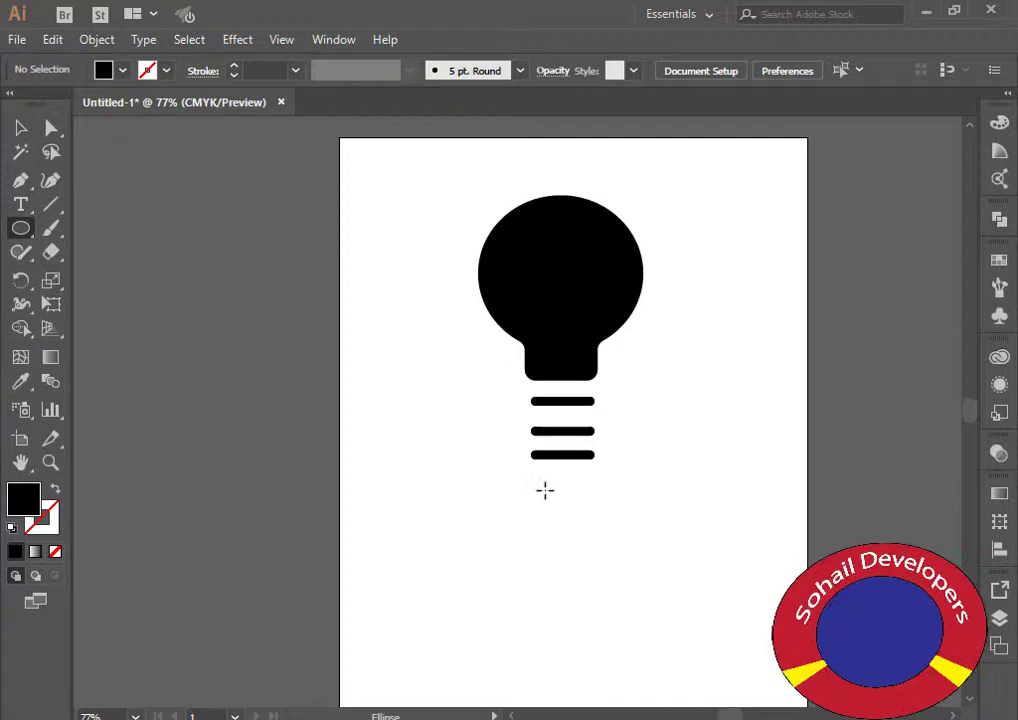
pyautogui.moveTo(543, 488)
pyautogui.mouseDown()
pyautogui.moveTo(548, 506)
pyautogui.moveTo(622, 566)
pyautogui.mouseUp()
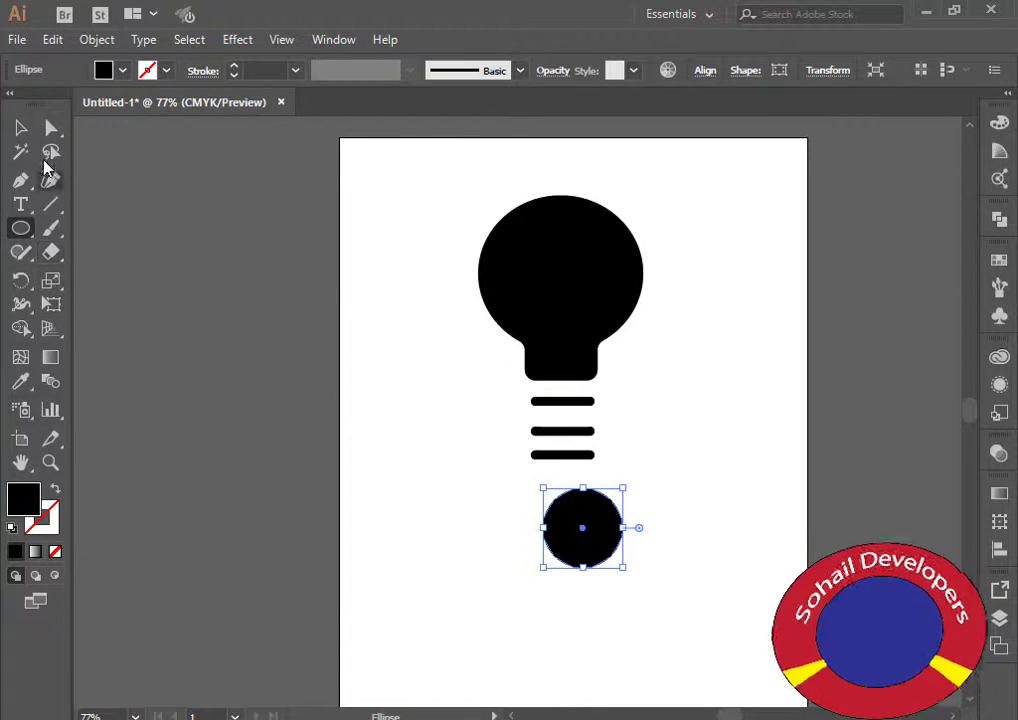
pyautogui.click(52, 130)
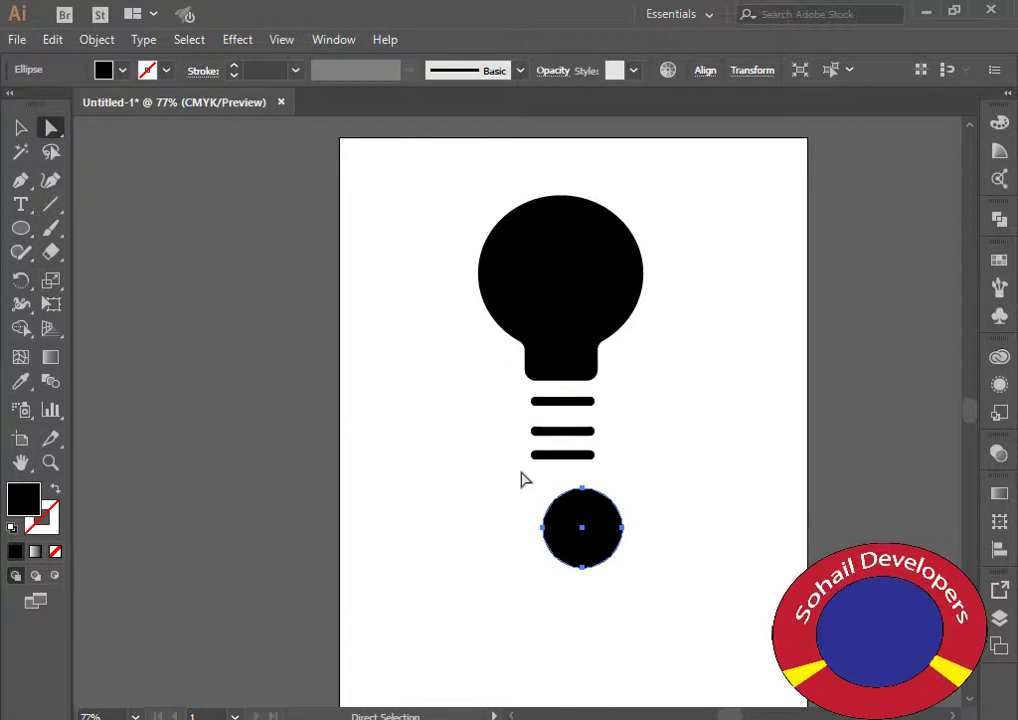
pyautogui.moveTo(522, 480); pyautogui.dragTo(678, 535)
pyautogui.moveTo(474, 498); pyautogui.dragTo(650, 625)
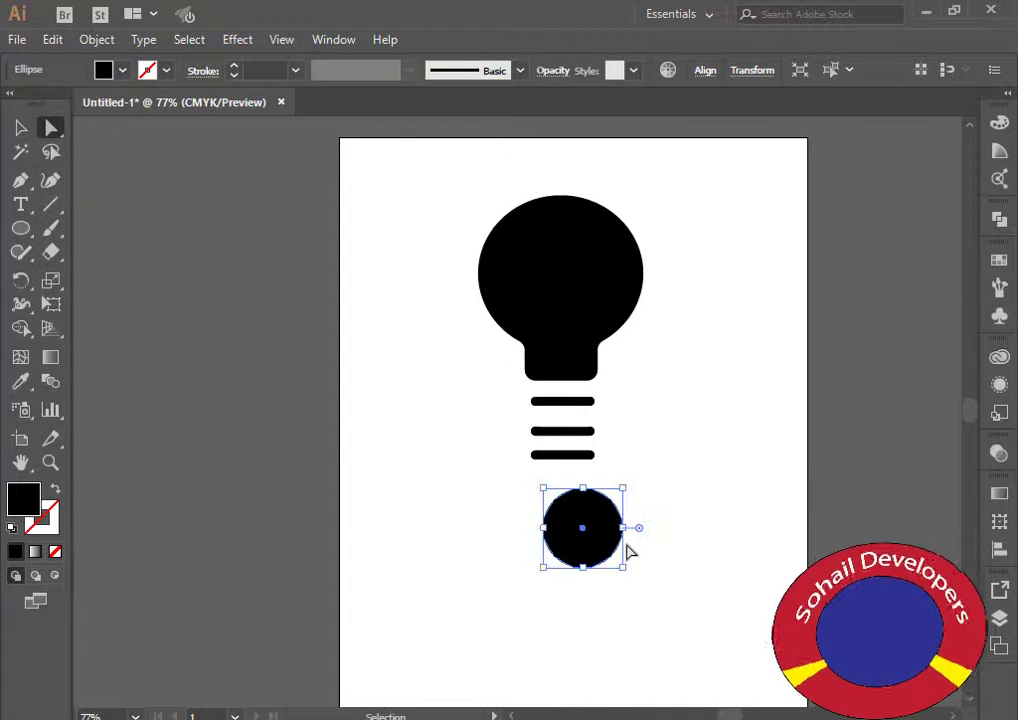
pyautogui.press('Delete')
pyautogui.hotkey('ctrl', 'z')
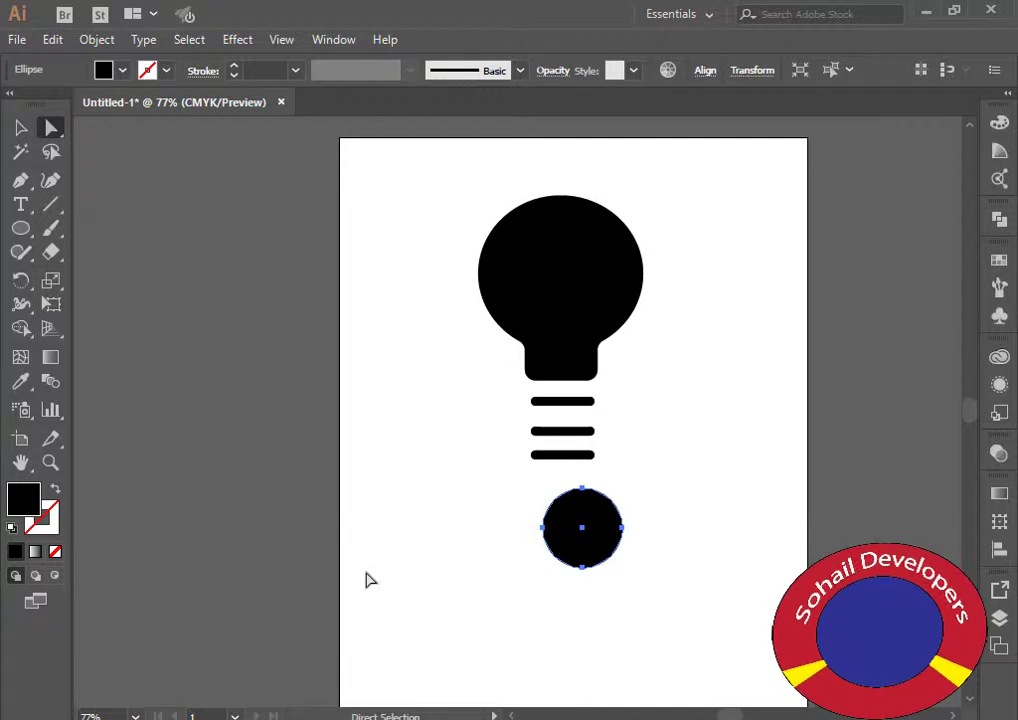
# Delete the small circle's top anchor point so that only its lower half remains.
pyautogui.click(585, 491)
pyautogui.moveTo(568, 510); pyautogui.dragTo(680, 516)
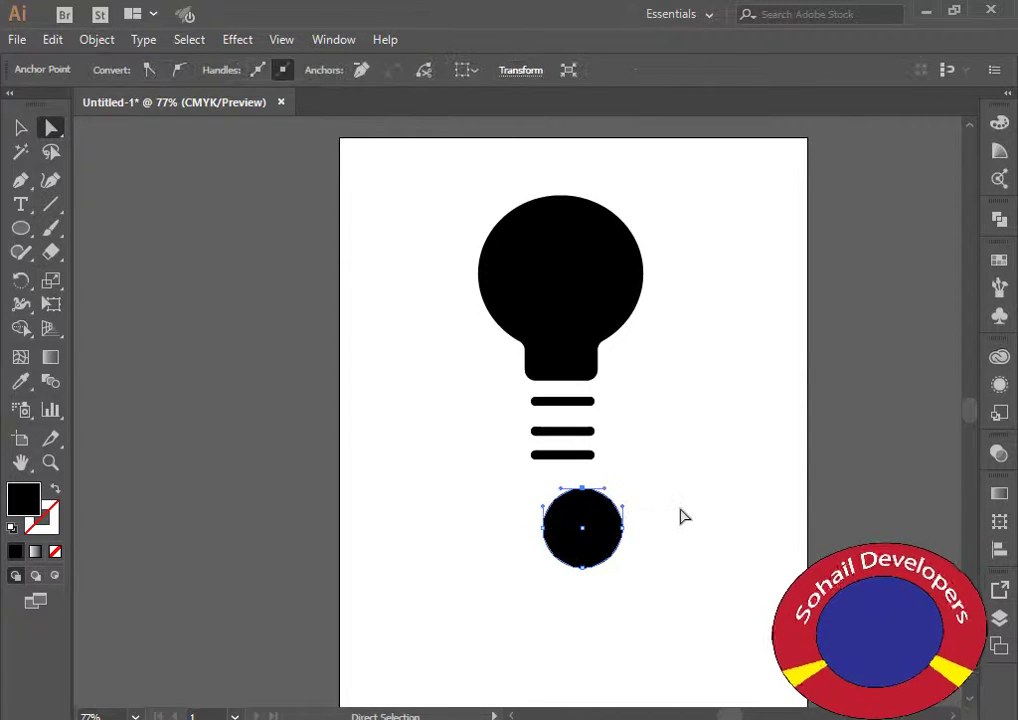
pyautogui.rightClick(587, 495)
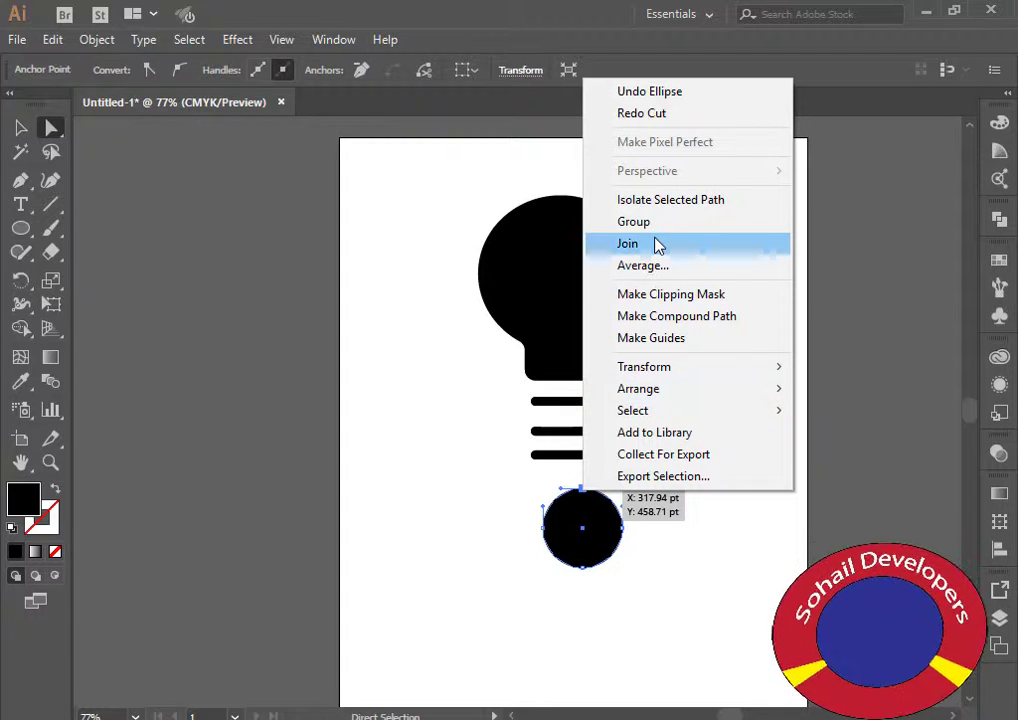
pyautogui.click(779, 557)
pyautogui.click(575, 525)
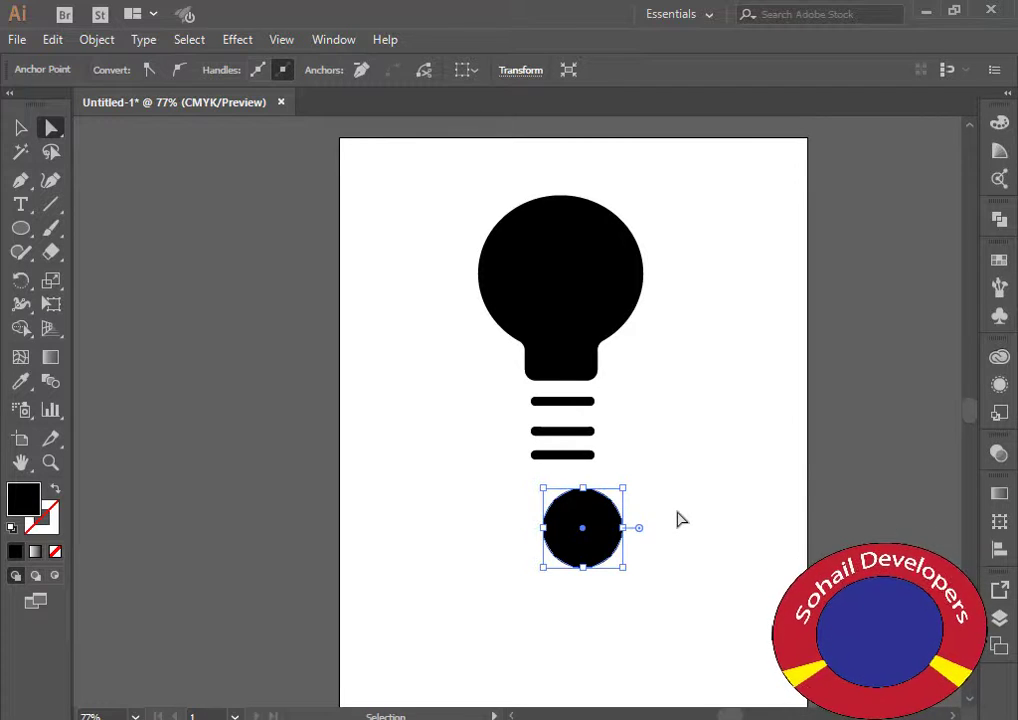
pyautogui.press('Delete')
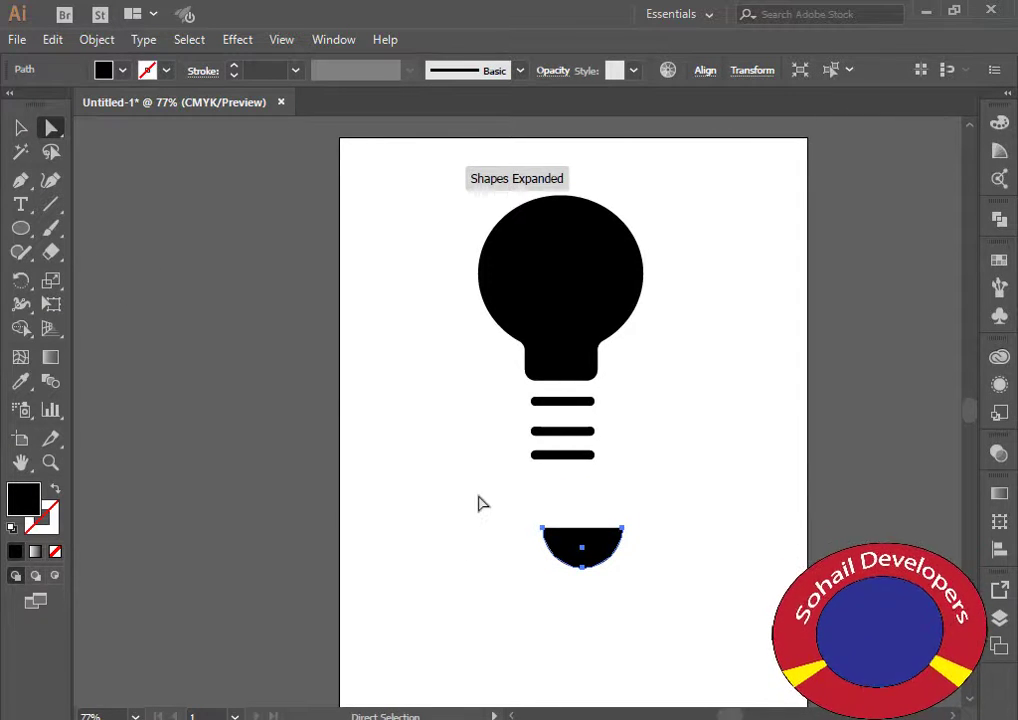
# Join the open ends of the half circle's path to close it.
pyautogui.moveTo(520, 538); pyautogui.dragTo(688, 587)
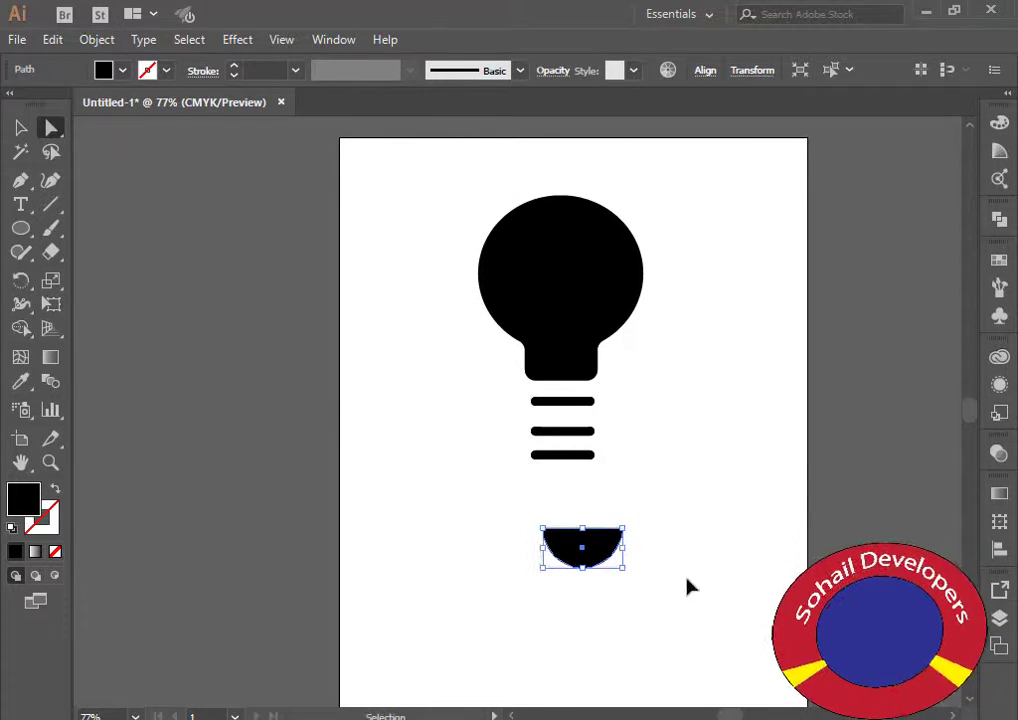
pyautogui.press('a')
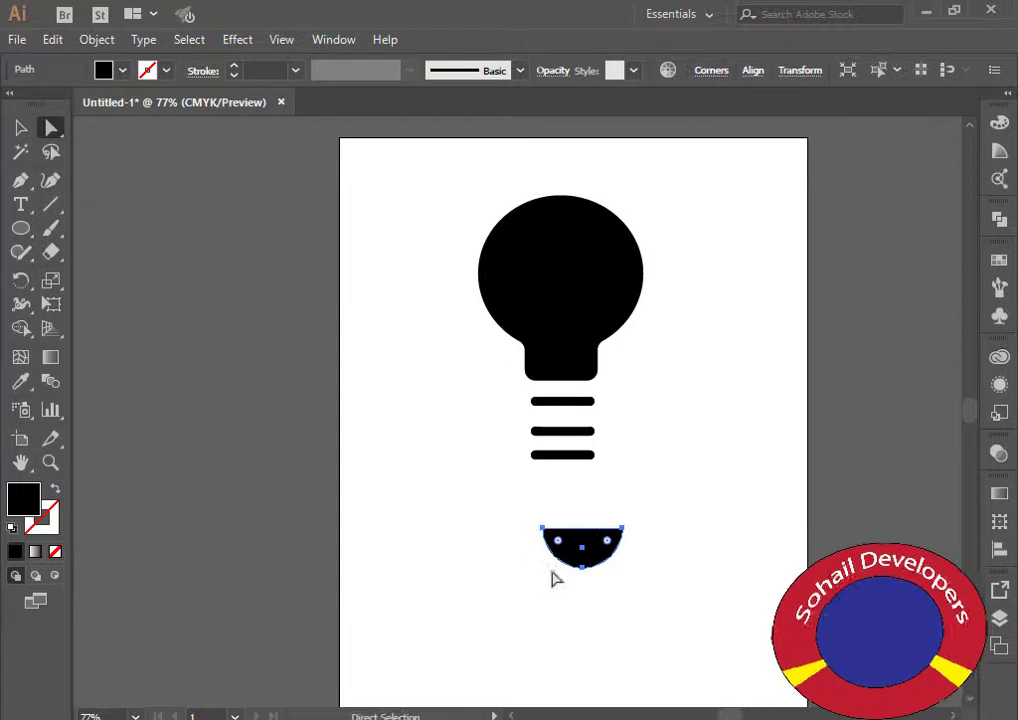
pyautogui.rightClick(598, 550)
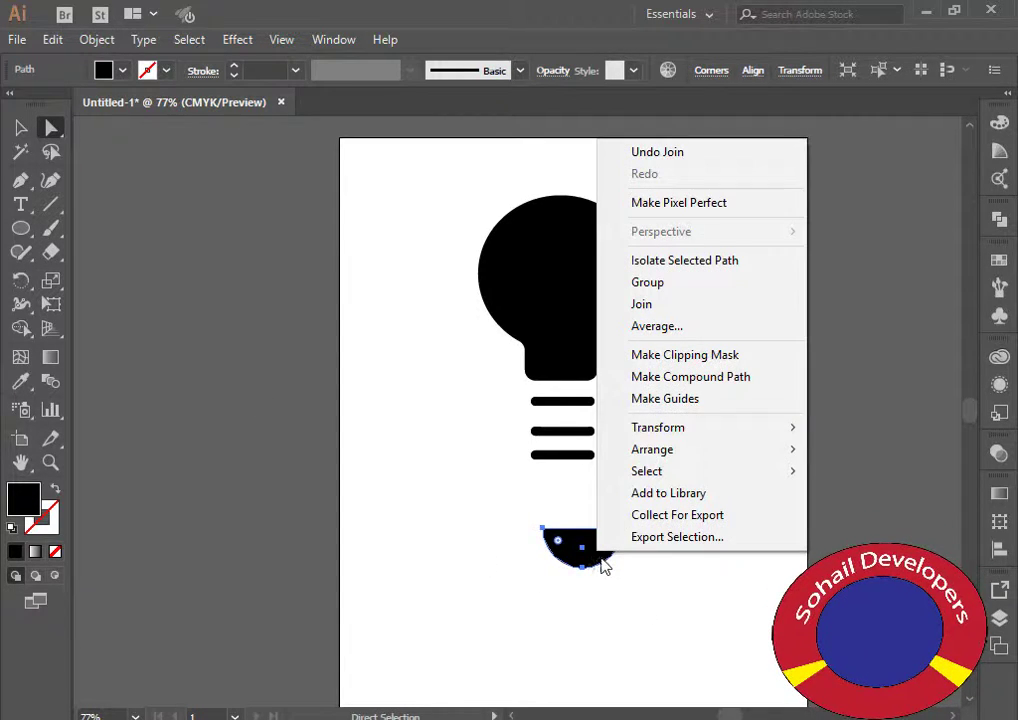
pyautogui.click(676, 306)
pyautogui.click(718, 427)
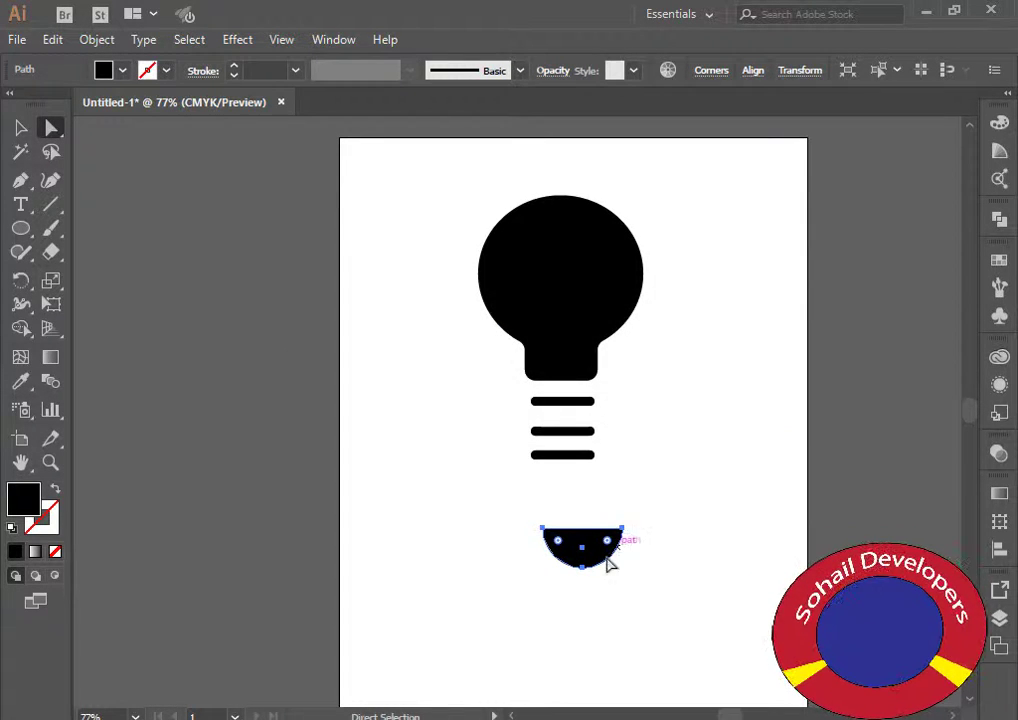
pyautogui.click(636, 600)
# Move the half circle up under the lowest bar, scale it slightly narrower than the bars, and nudge it into alignment.
pyautogui.click(22, 130)
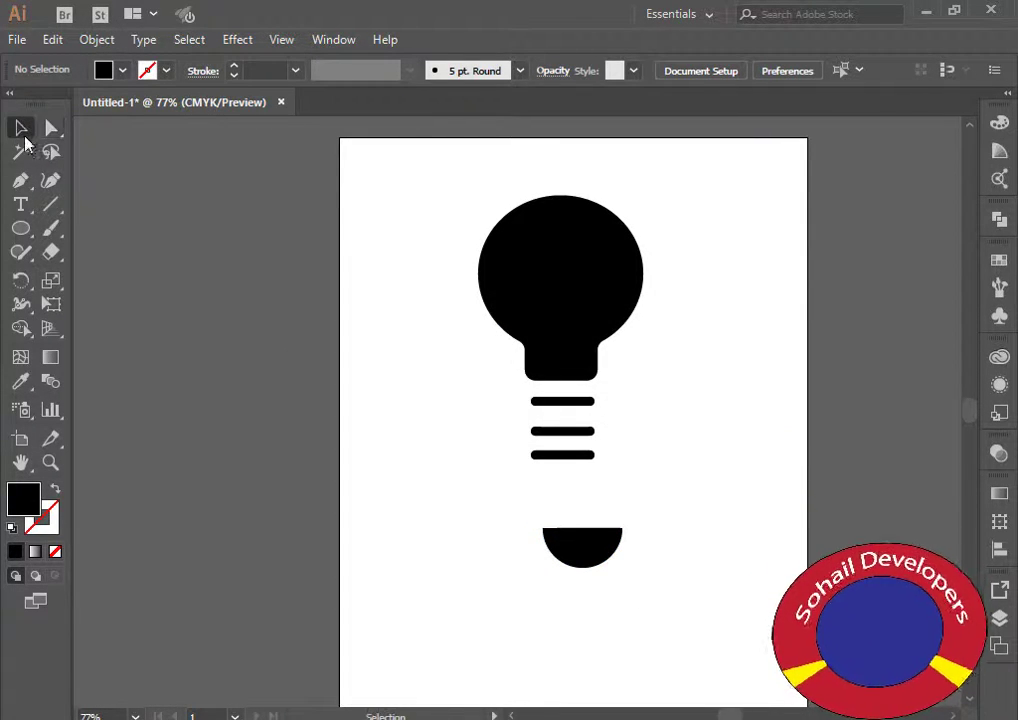
pyautogui.moveTo(566, 527); pyautogui.dragTo(566, 490)
pyautogui.press('Down')
pyautogui.press('Down')
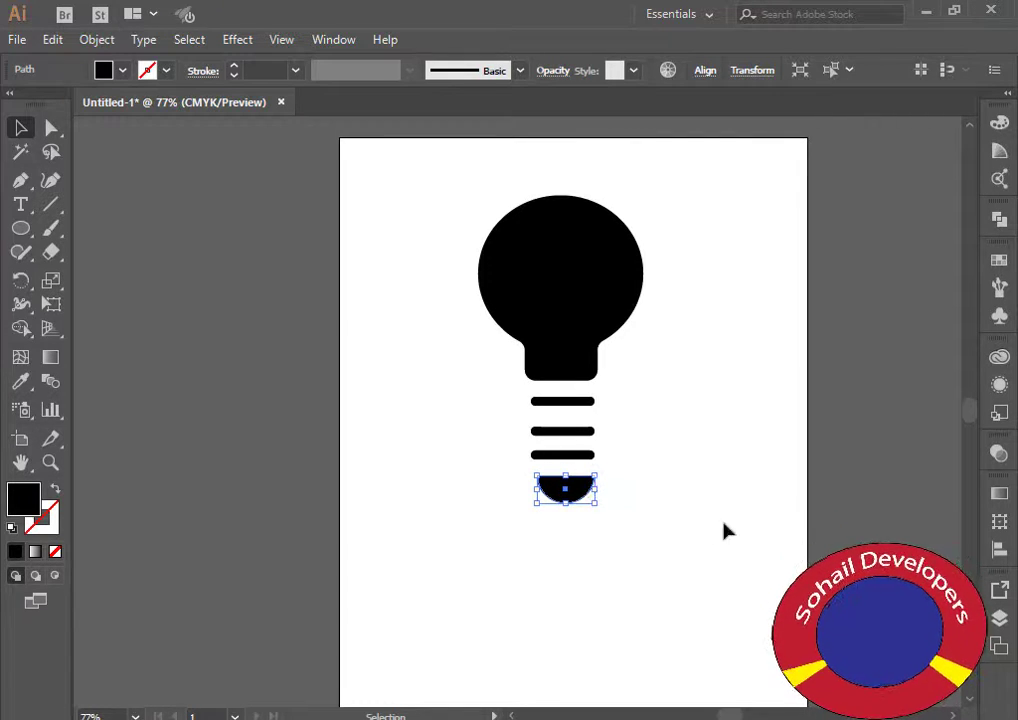
pyautogui.press('Left')
pyautogui.press('Left')
pyautogui.press('Up')
pyautogui.press('Up')
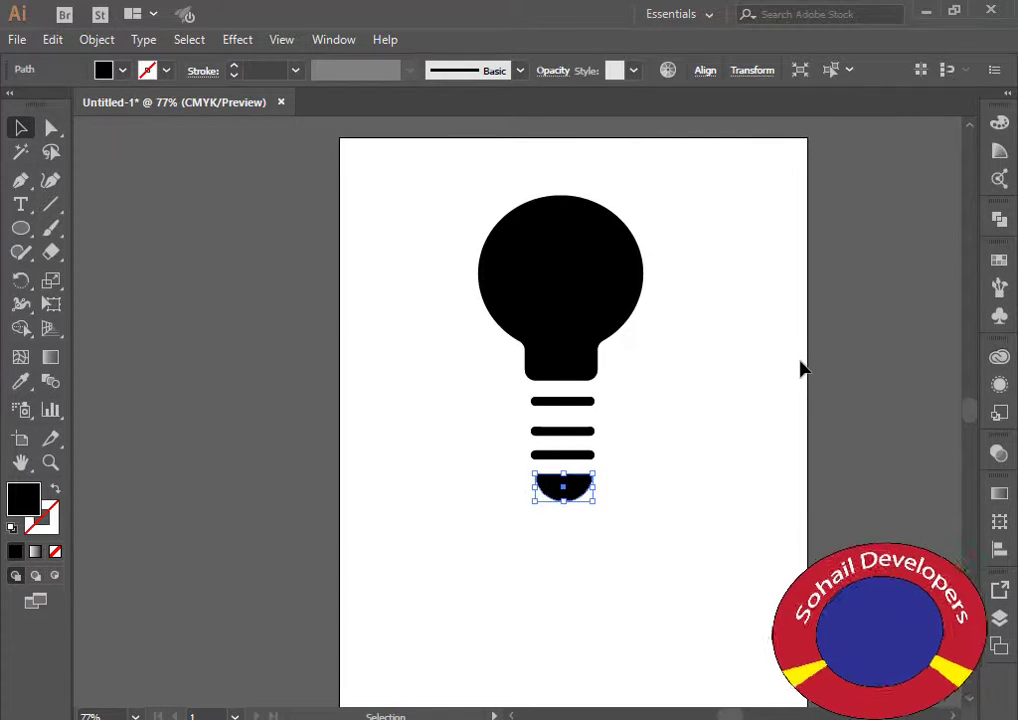
pyautogui.click(821, 410)
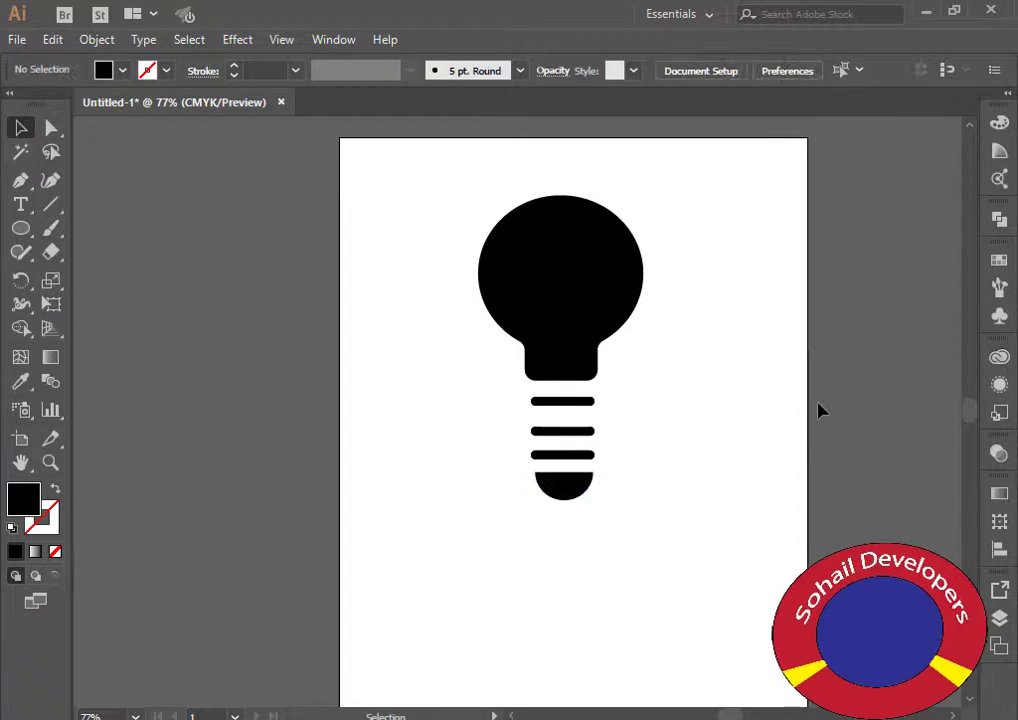
pyautogui.moveTo(730, 182); pyautogui.dragTo(463, 582)
pyautogui.click(600, 545)
pyautogui.moveTo(729, 195); pyautogui.dragTo(440, 585)
pyautogui.click(598, 540)
# Nudge the half-circle base slightly up and to the left so it sits centred closer beneath the lowest bar.
pyautogui.click(566, 492)
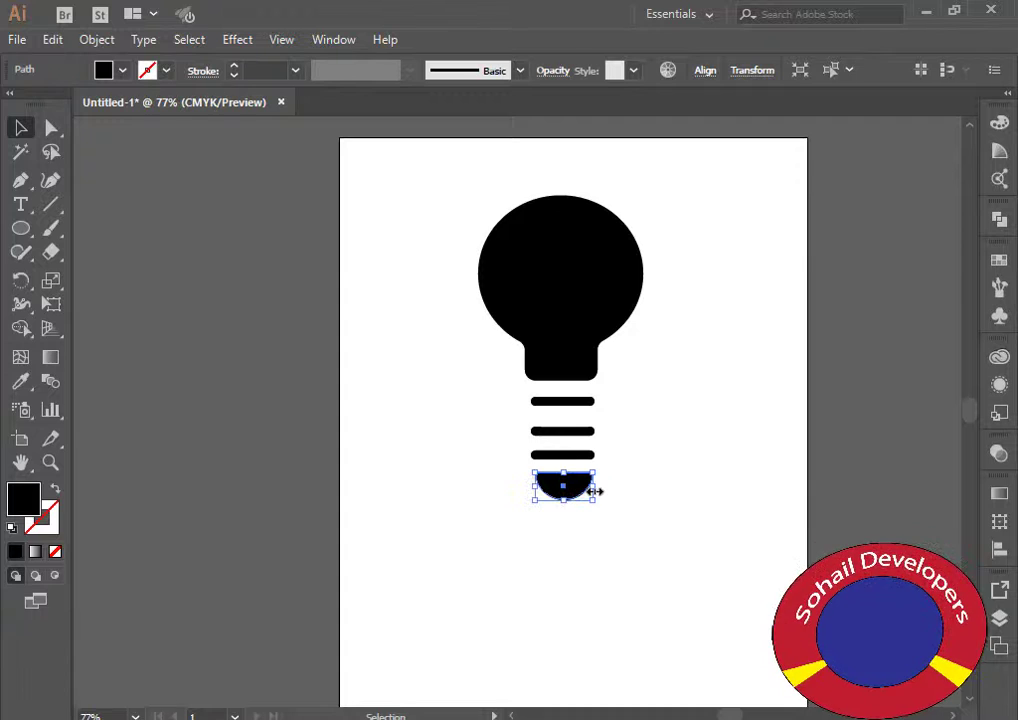
pyautogui.click(594, 491)
pyautogui.click(655, 557)
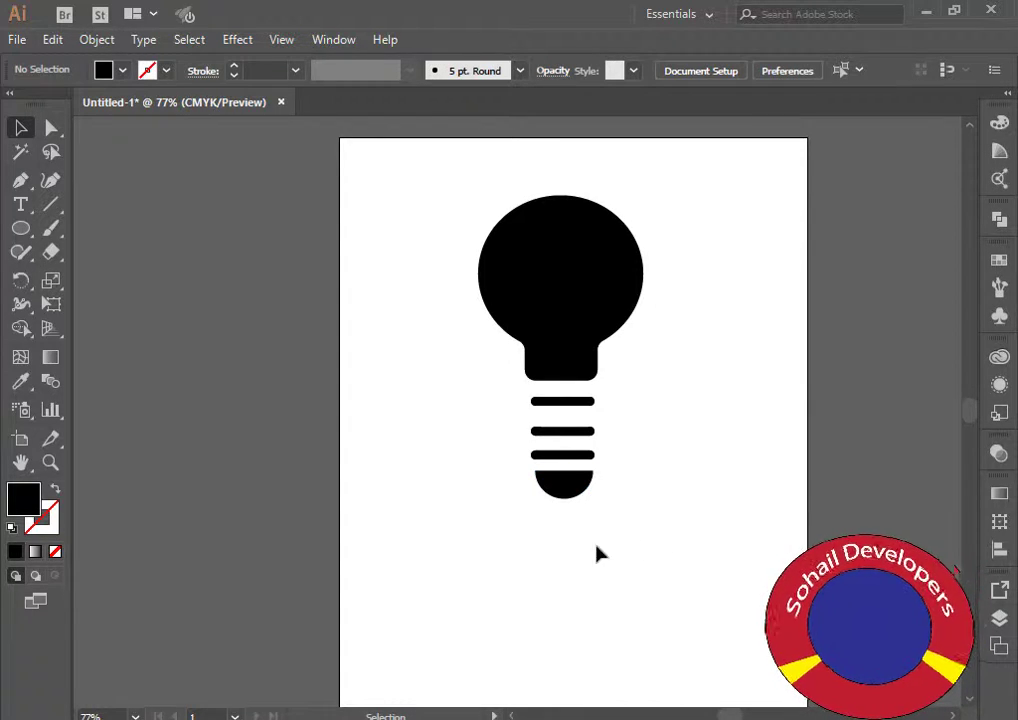
pyautogui.click(554, 496)
pyautogui.press('Left')
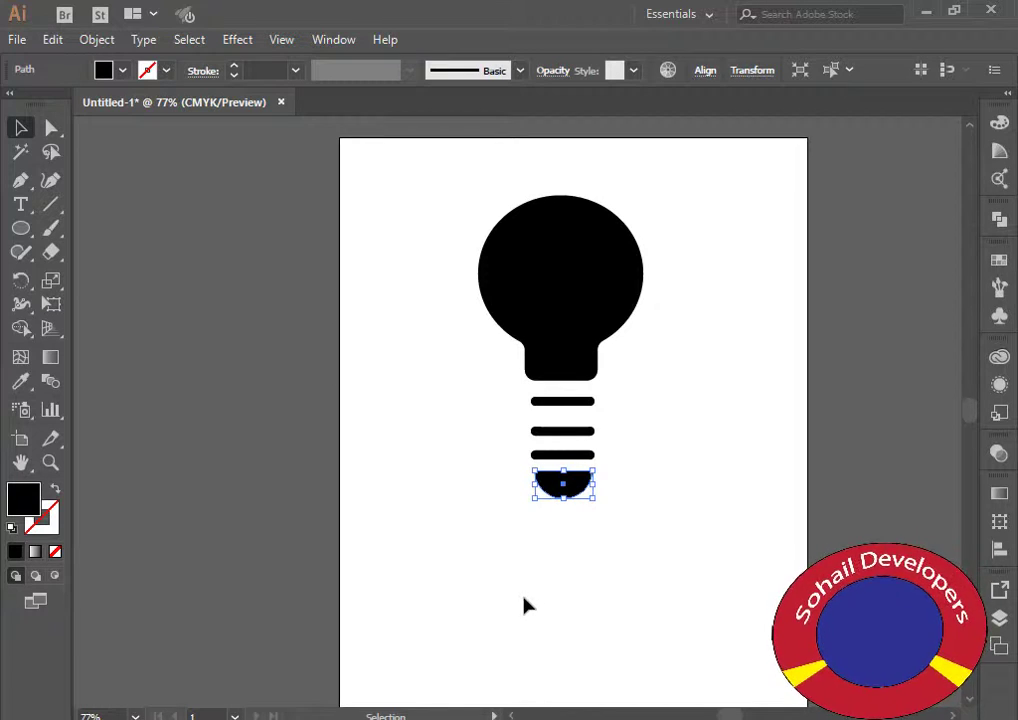
pyautogui.click(529, 598)
pyautogui.moveTo(404, 202); pyautogui.dragTo(654, 561)
pyautogui.click(697, 558)
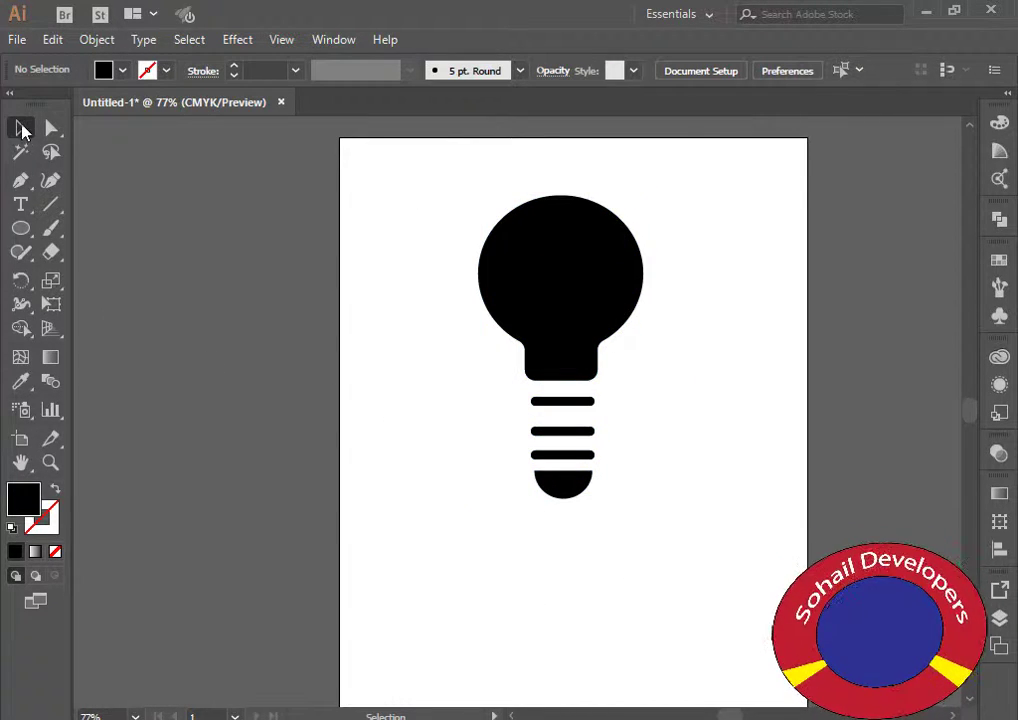
# Draw a black rectangle covering the whole artboard and send it to the back, behind the light bulb.
pyautogui.moveTo(21, 228); pyautogui.dragTo(83, 232)
pyautogui.moveTo(342, 141); pyautogui.dragTo(807, 529)
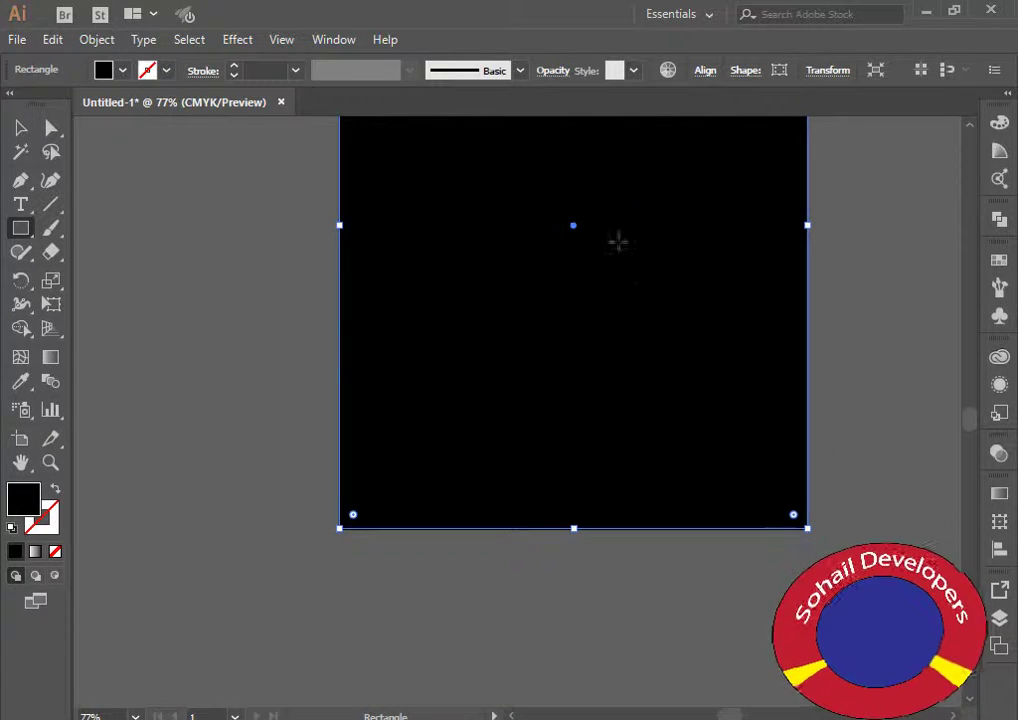
pyautogui.rightClick(576, 231)
pyautogui.moveTo(720, 560)
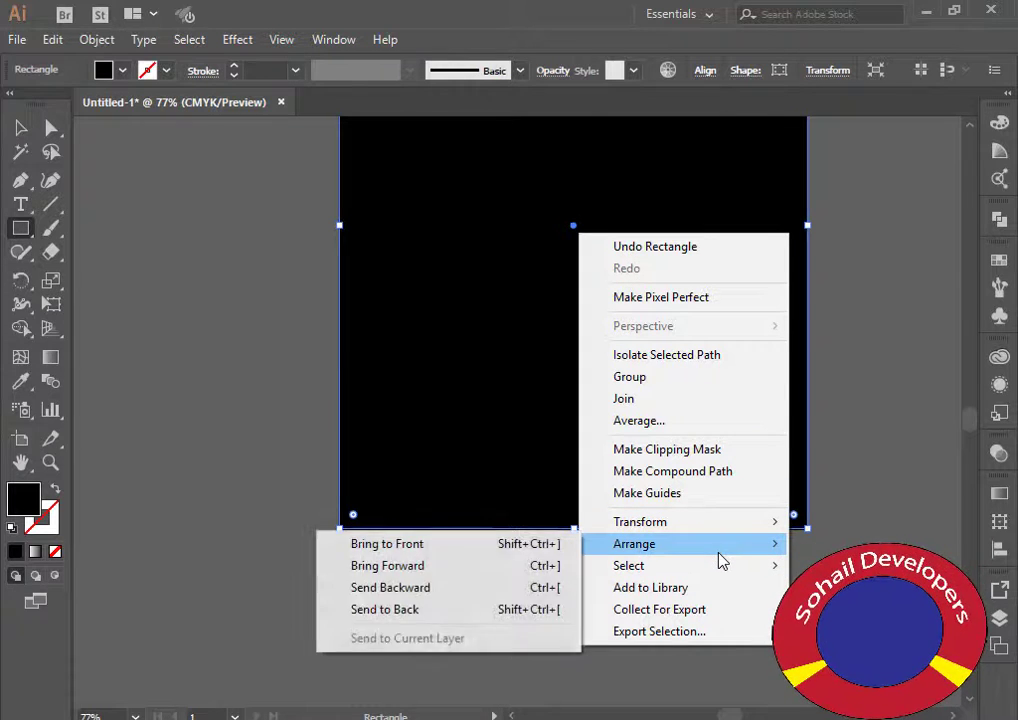
pyautogui.click(499, 610)
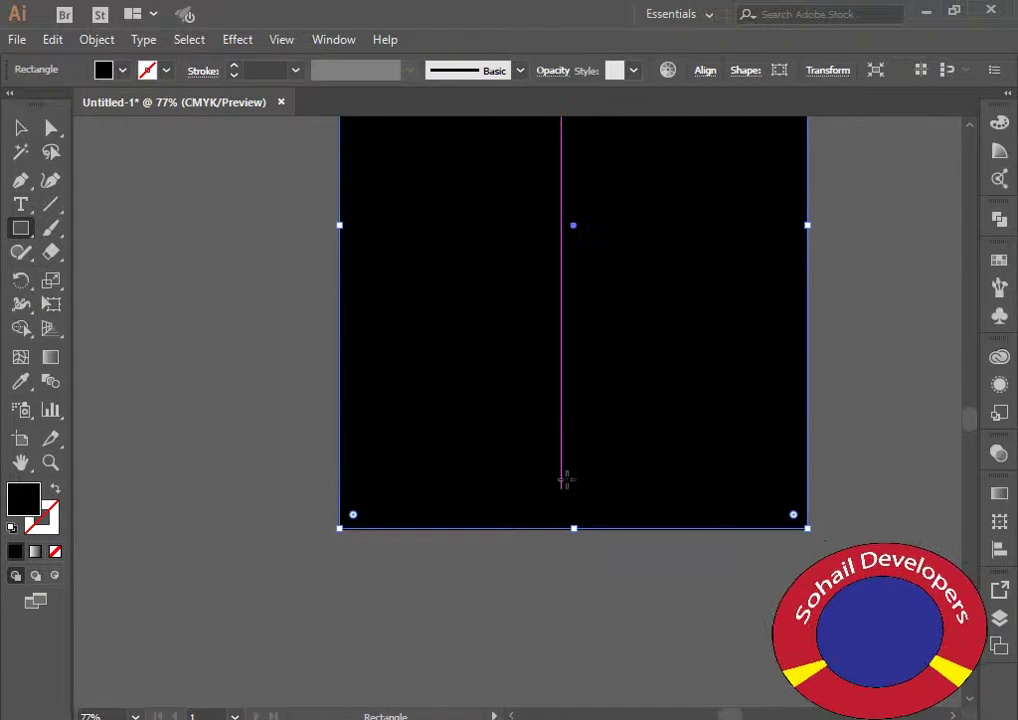
pyautogui.scroll(5, 843, 397)
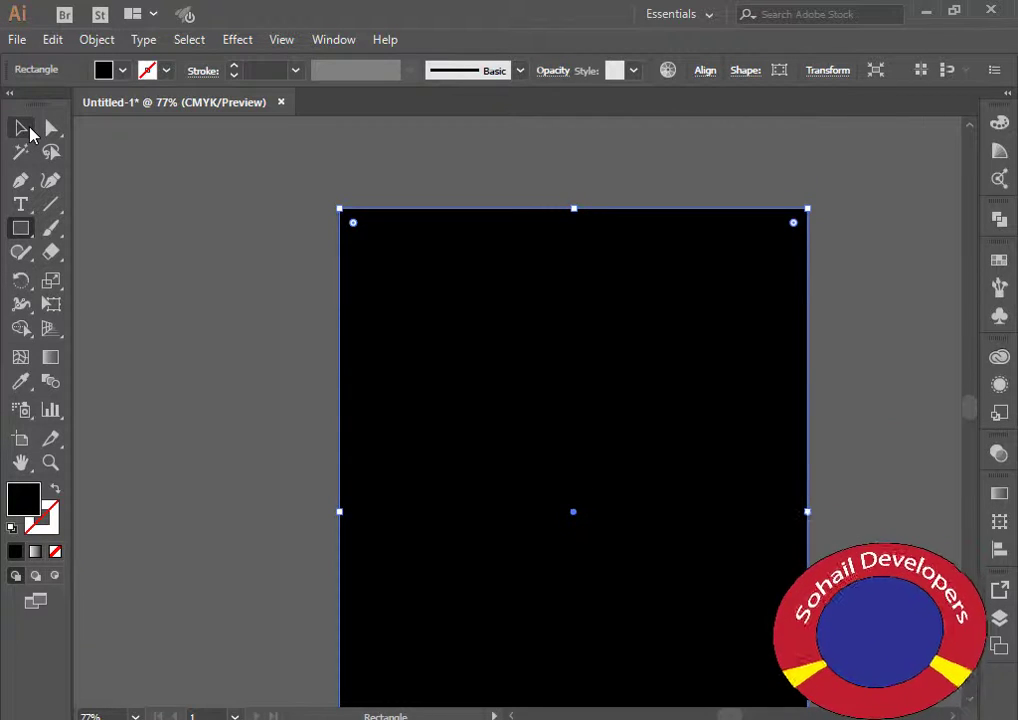
# Fill all light bulb parts with white, leaving the background rectangle out of the selection, and deselect everything.
pyautogui.click(20, 128)
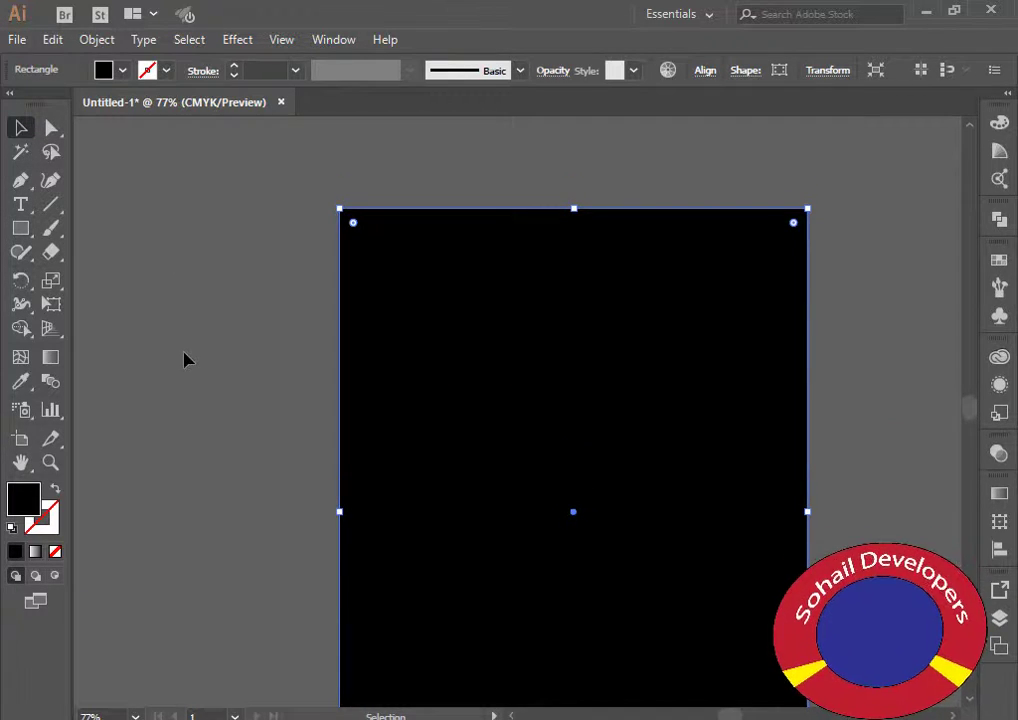
pyautogui.scroll(-2, 190, 360)
pyautogui.click(910, 295)
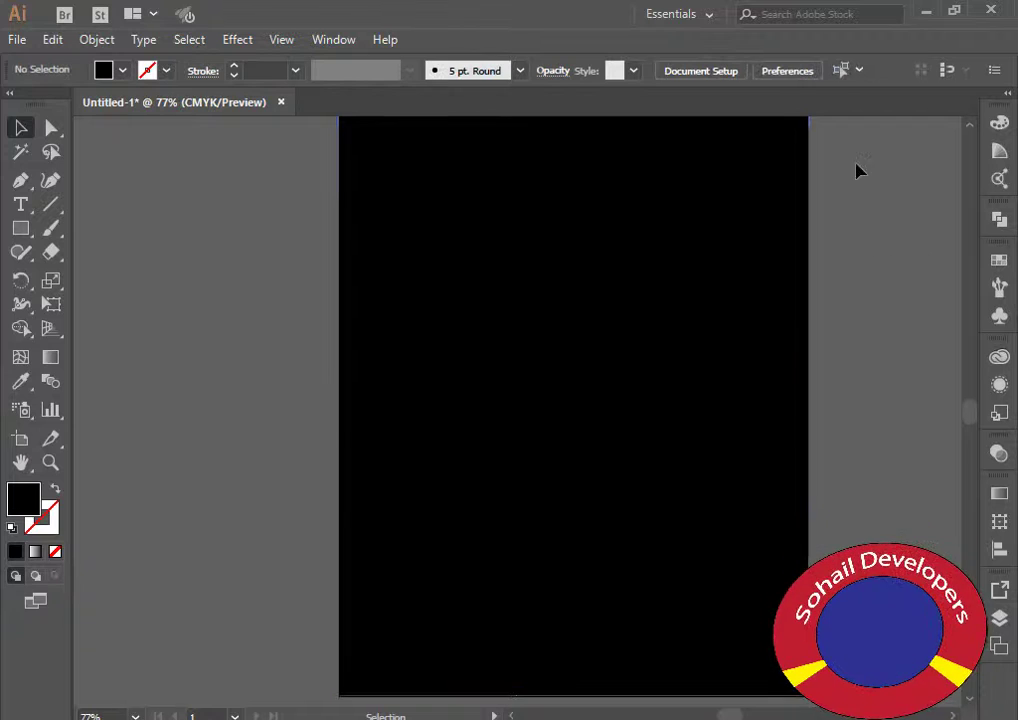
pyautogui.moveTo(852, 140); pyautogui.dragTo(316, 613)
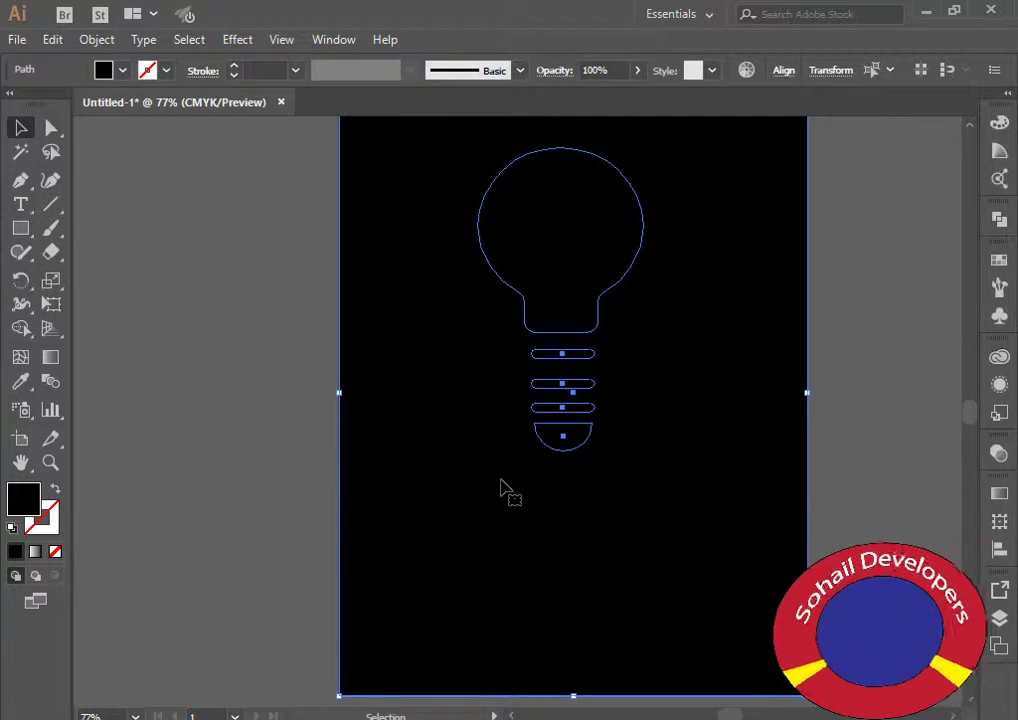
pyautogui.keyDown('shift'); pyautogui.click(463, 504); pyautogui.keyUp('shift')
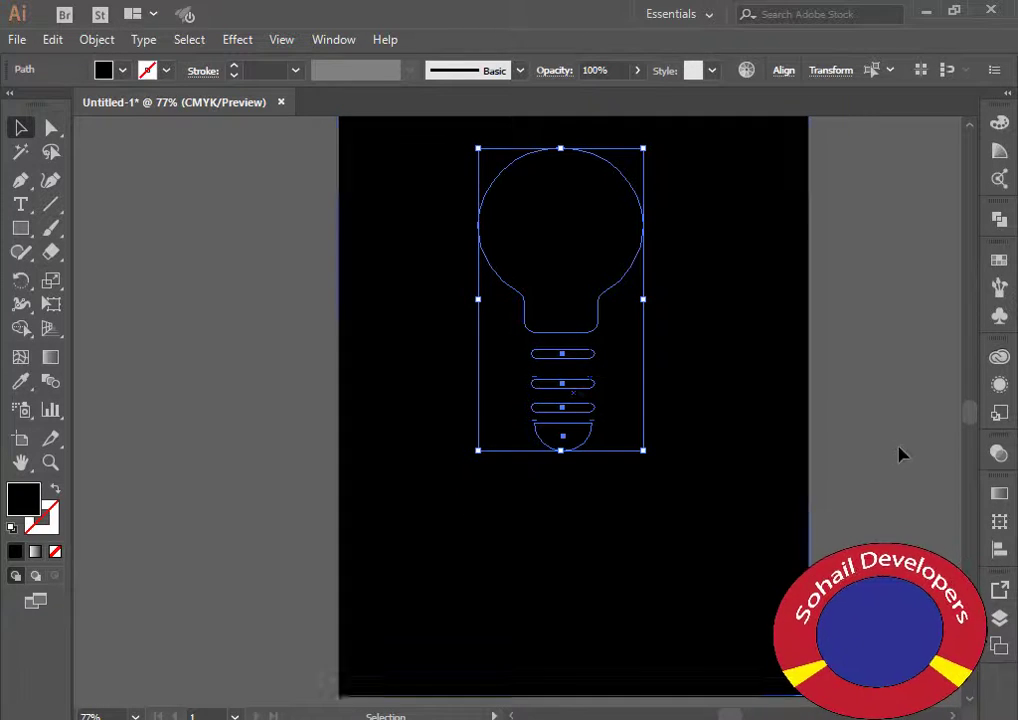
pyautogui.click(121, 72)
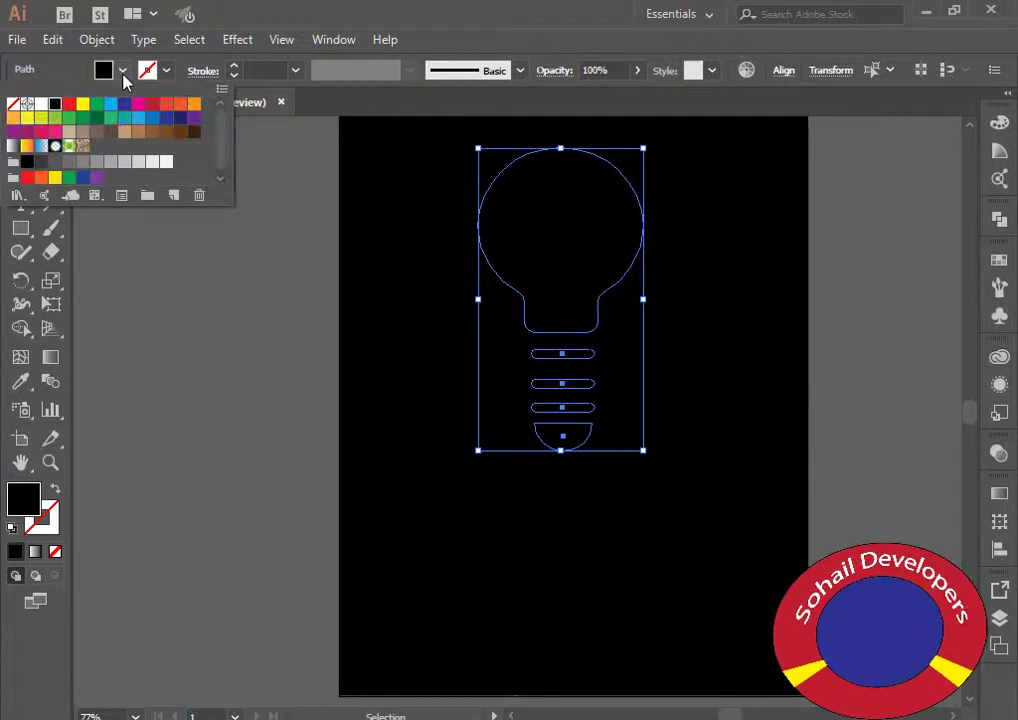
pyautogui.click(42, 104)
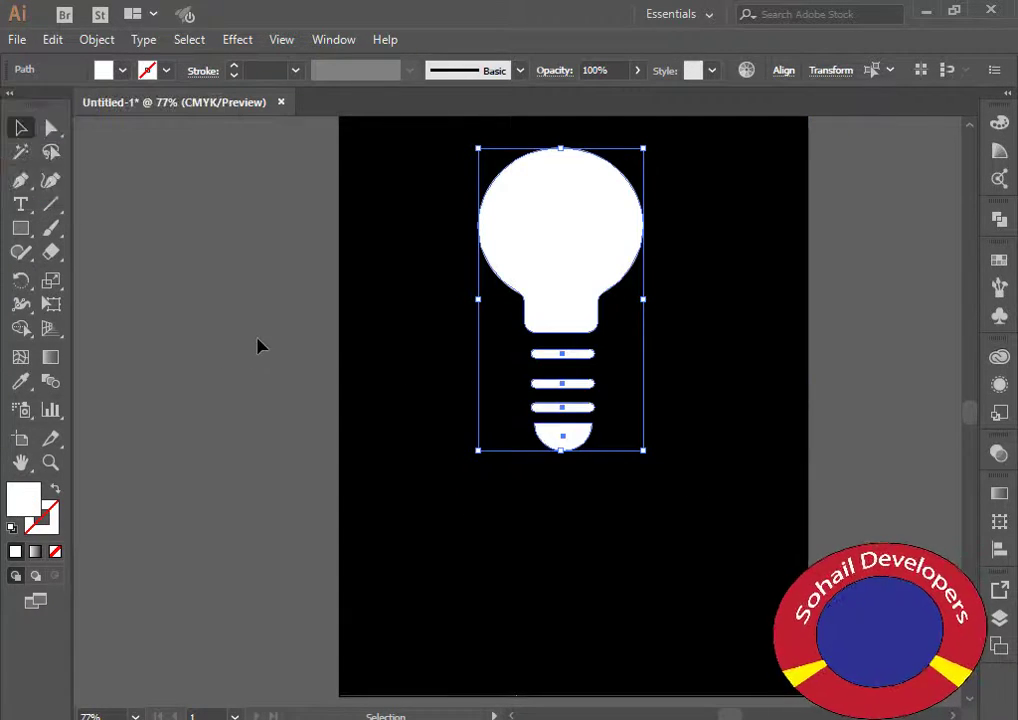
pyautogui.click(323, 411)
pyautogui.click(368, 416)
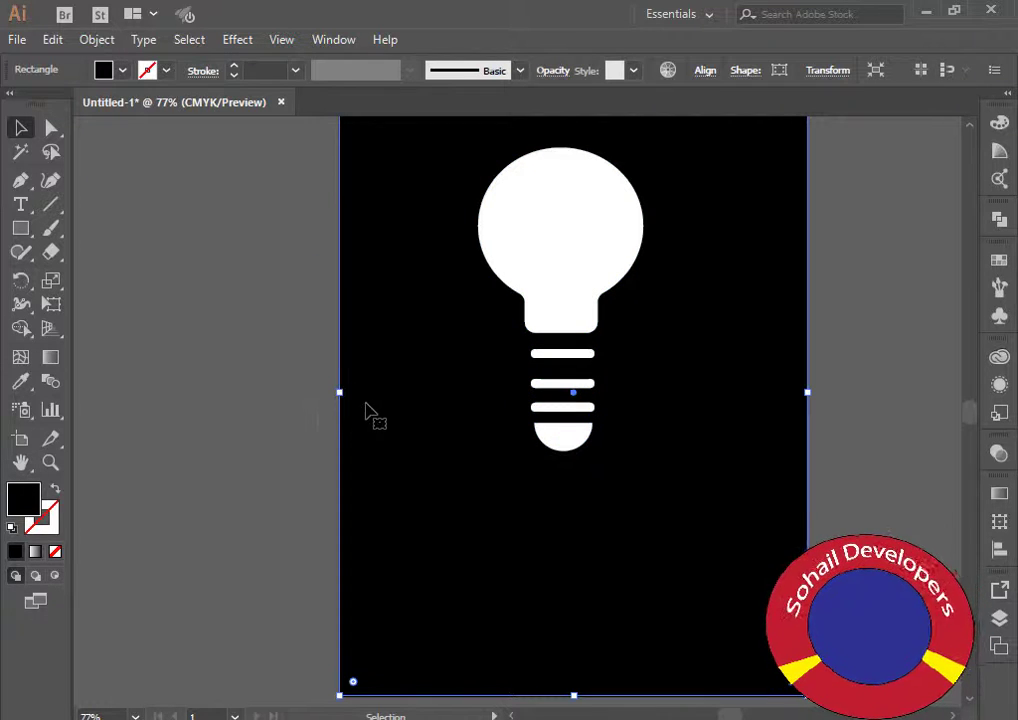
pyautogui.click(243, 411)
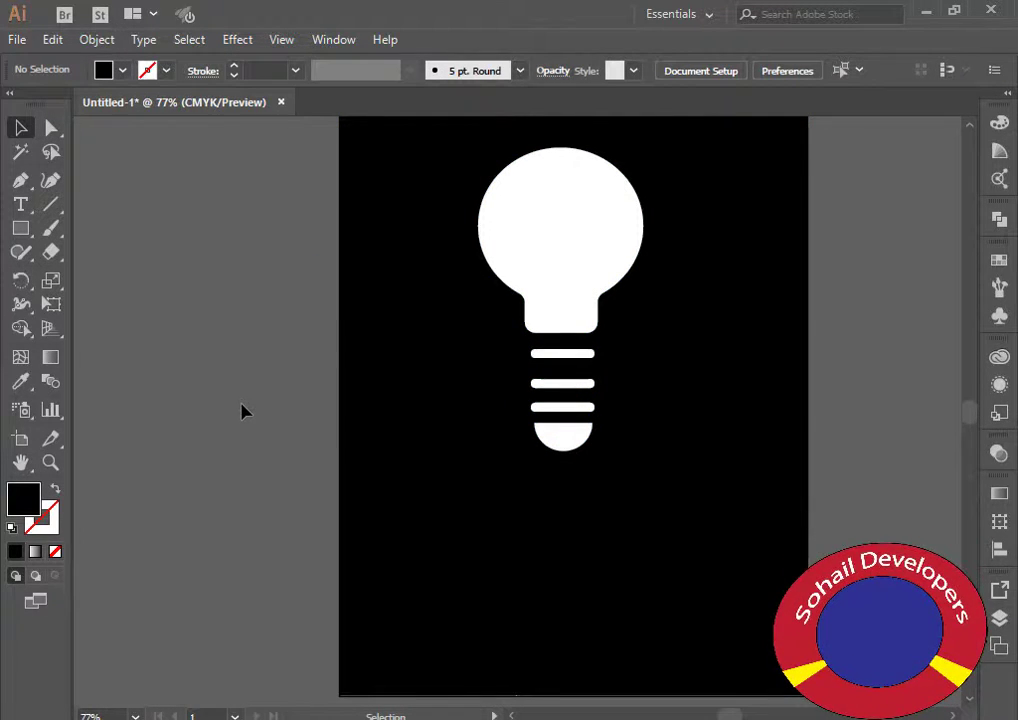